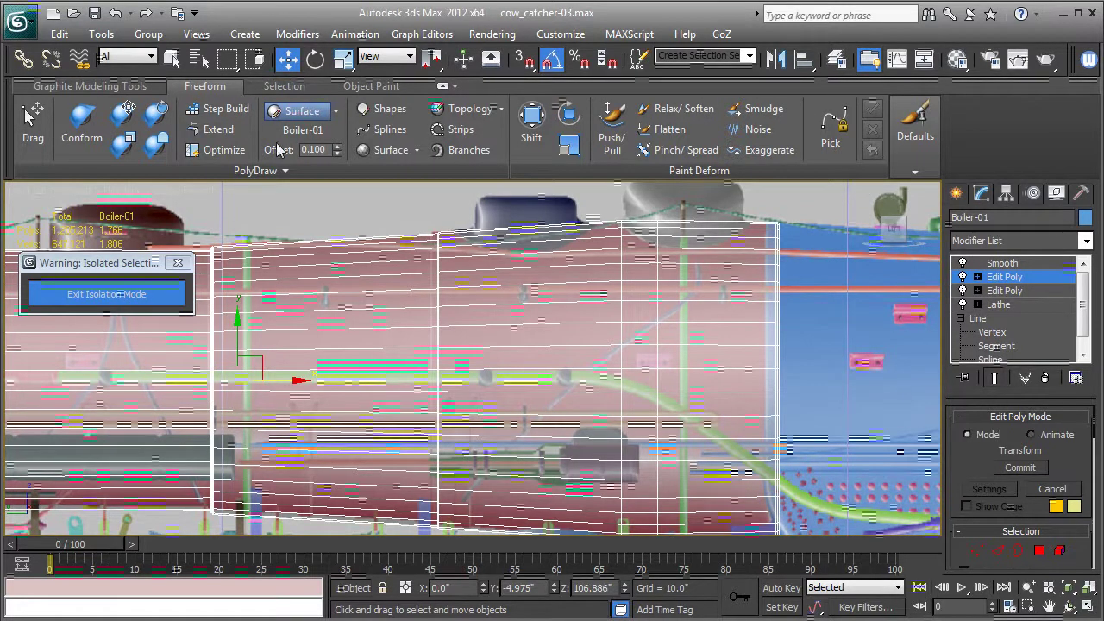
Draw a freehand spline on the Boiler-01 surface, tracing the thin diagonal pipe in the reference image below the rear dome.
left_click(300, 114)
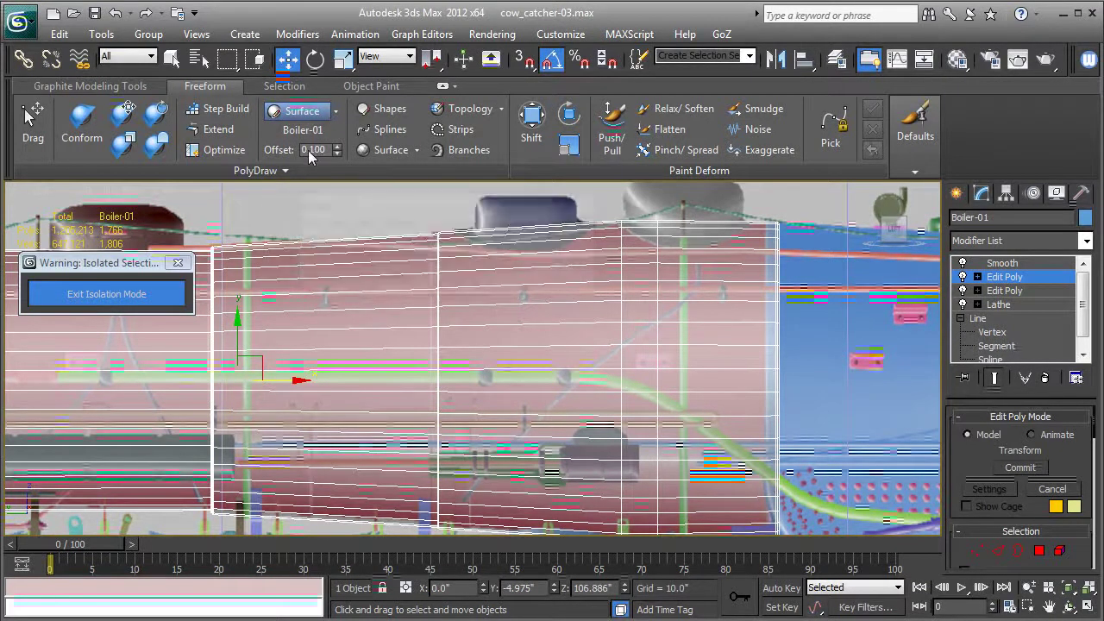
left_click(294, 172)
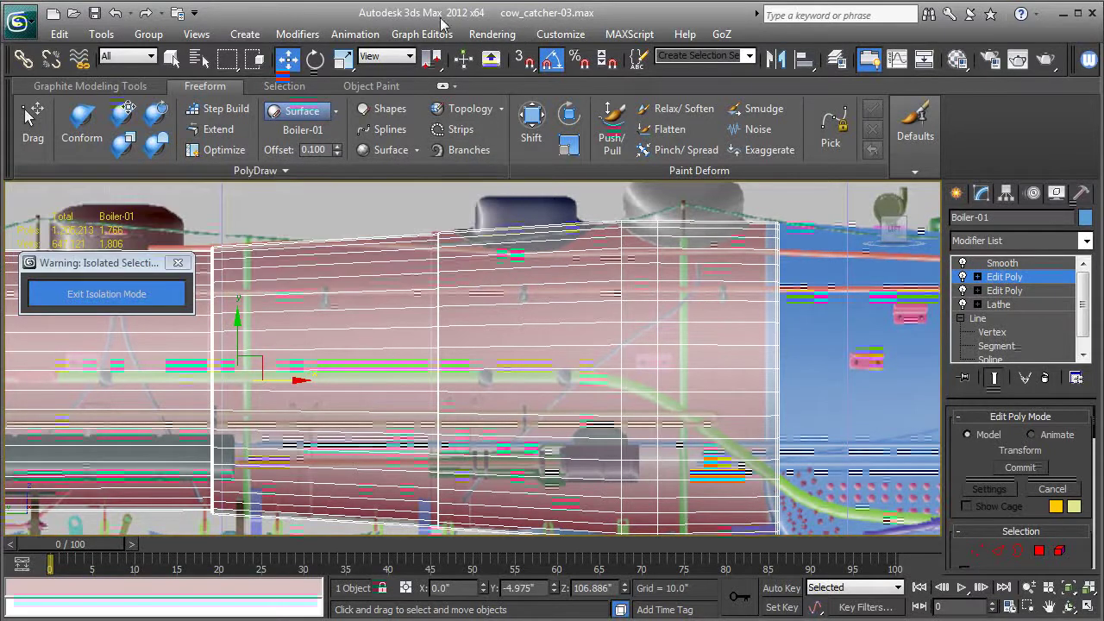
left_click(96, 14)
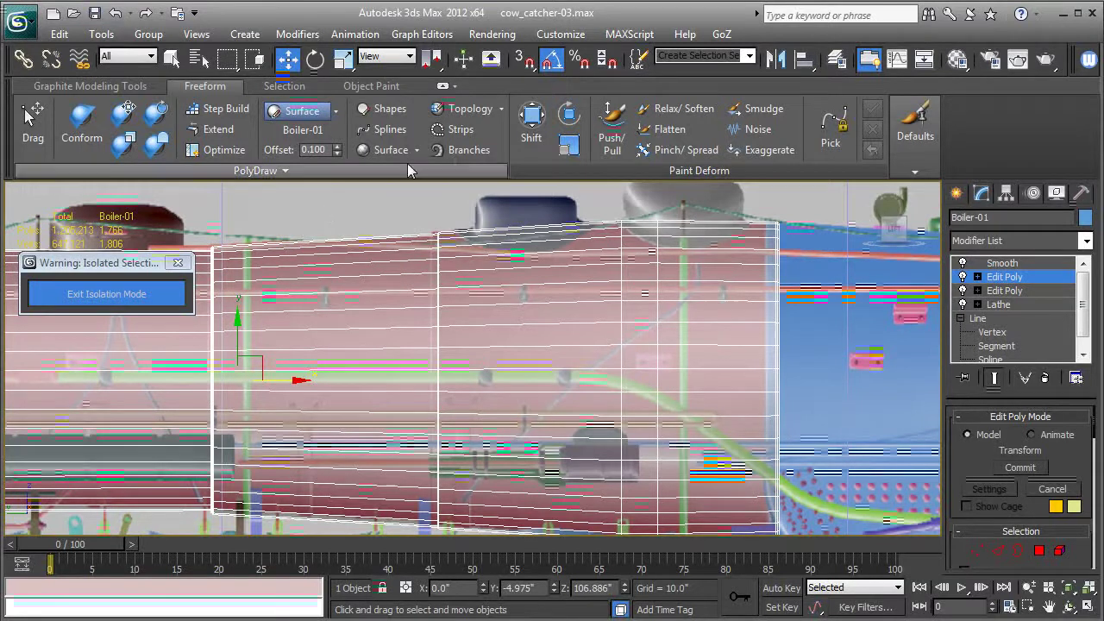
left_click(386, 129)
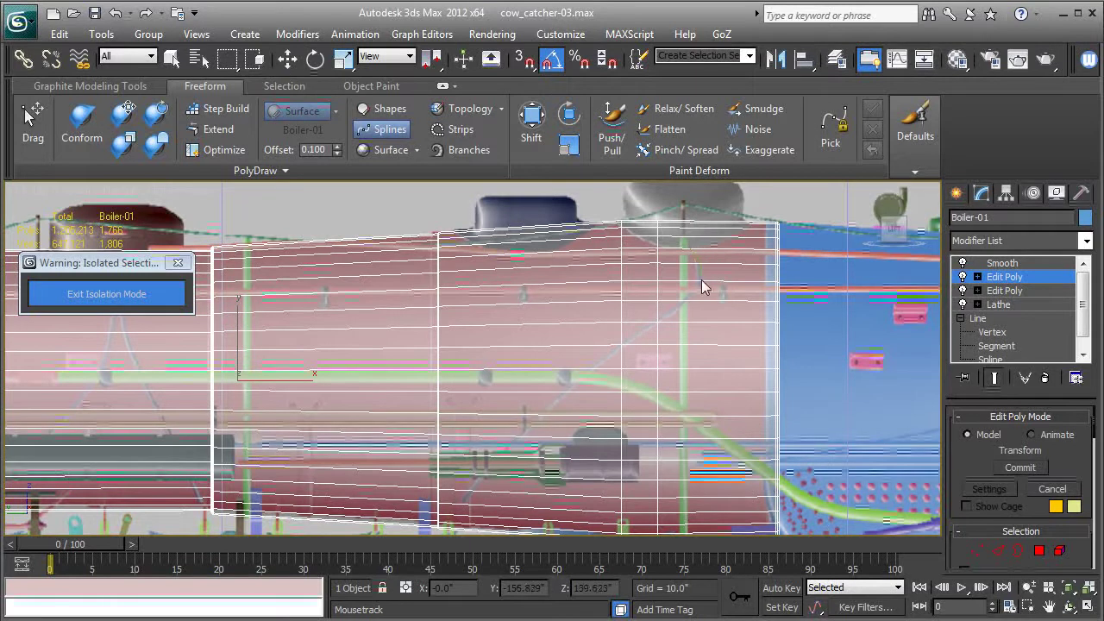
left_click_drag(648, 330, 506, 448)
left_click_drag(471, 484, 463, 504)
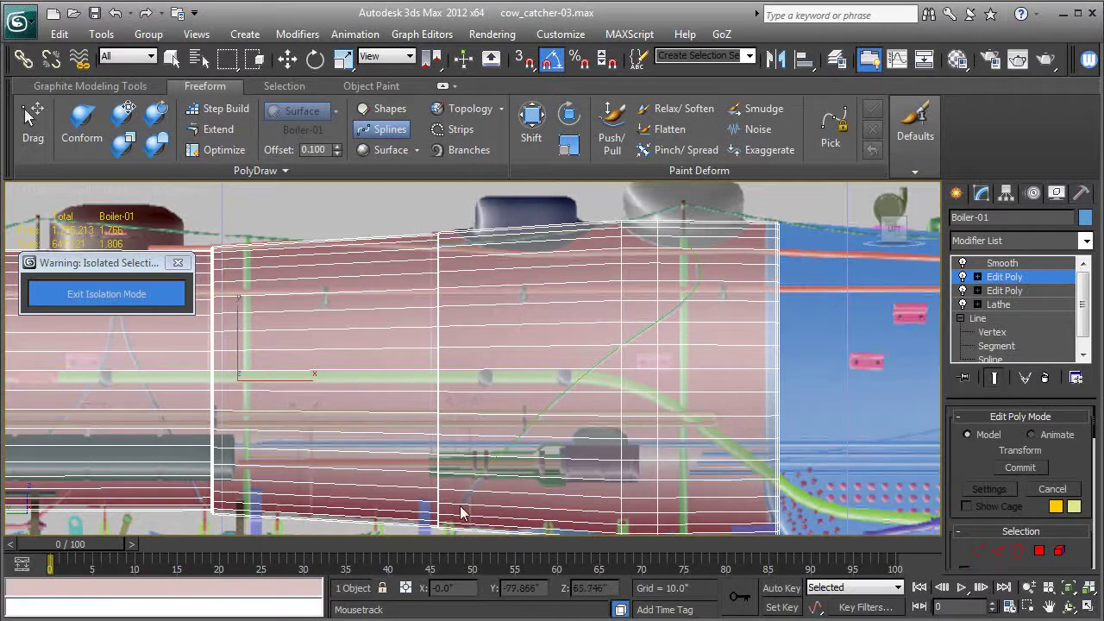
key("w")
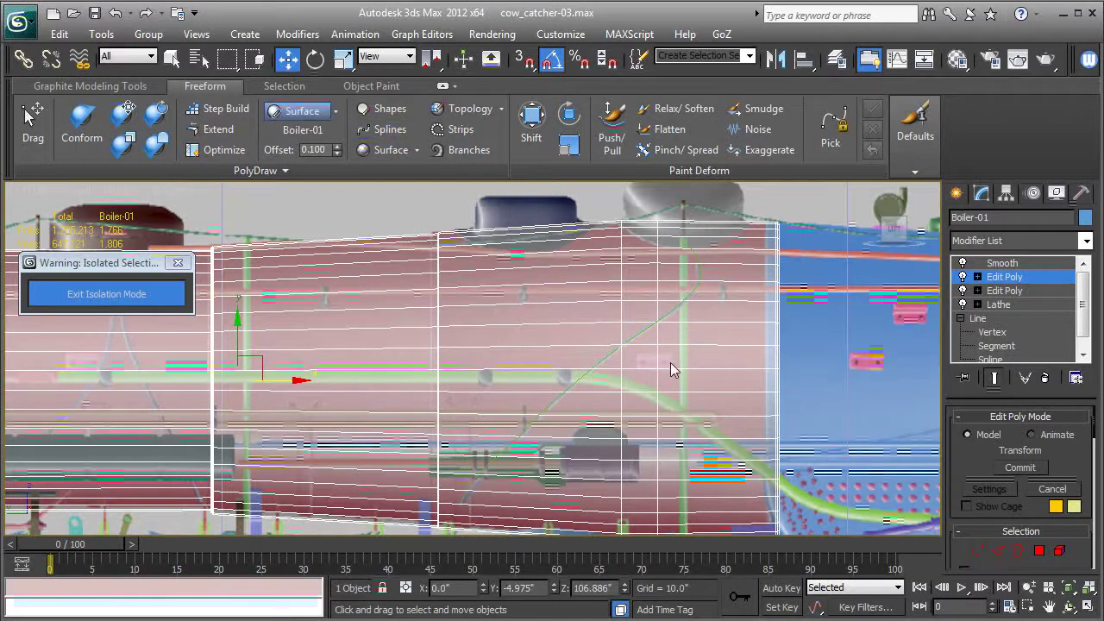
Select the new diagonal spline on the boiler and enable its rendered thickness in the viewport.
scroll(664, 358, "down", 6)
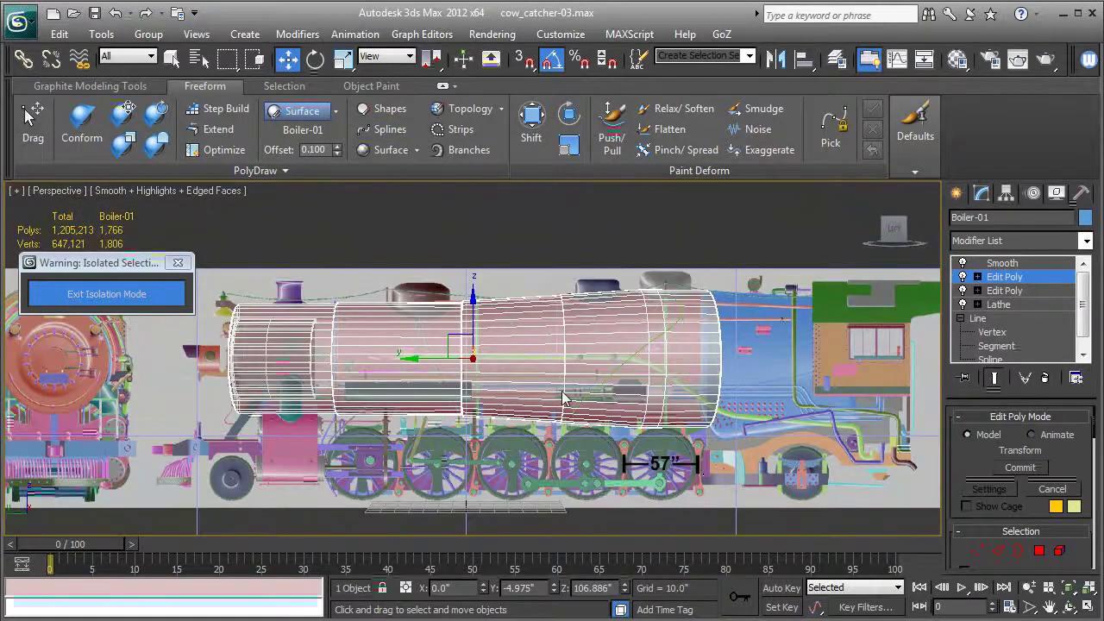
middle_click_drag(506, 370, 559, 399, "alt")
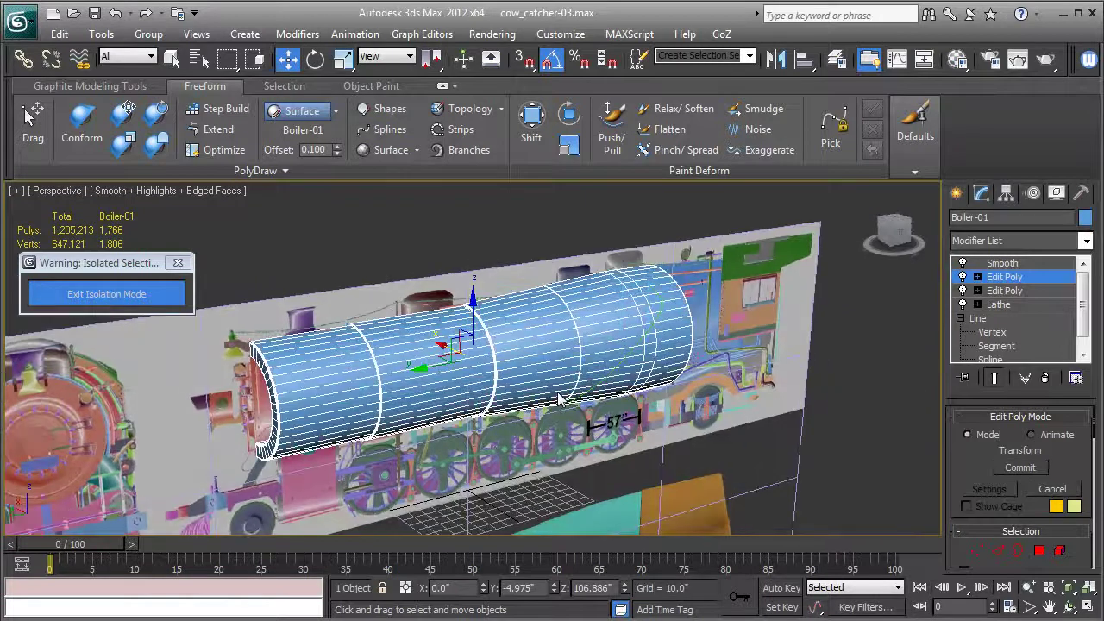
scroll(781, 383, "up", 4)
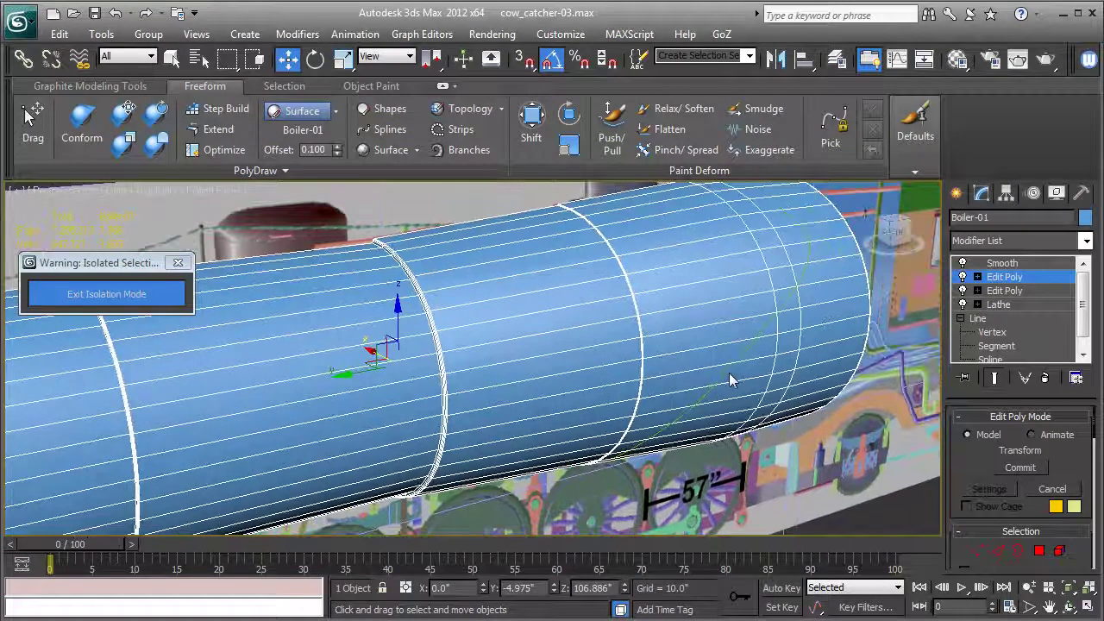
left_click(1002, 263)
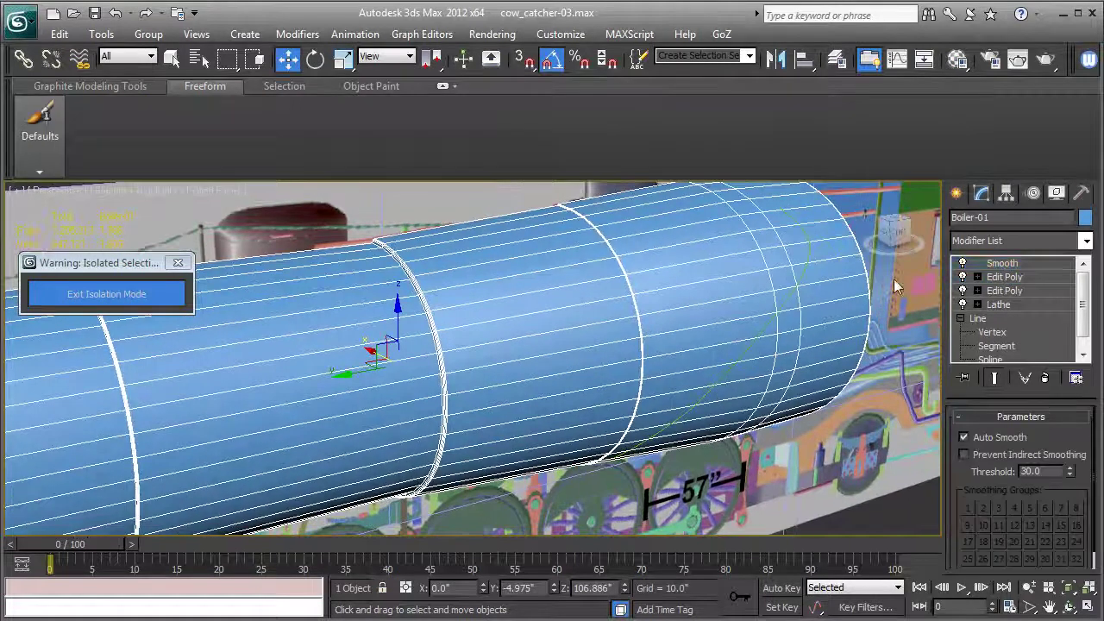
key("F3")
left_click(763, 337)
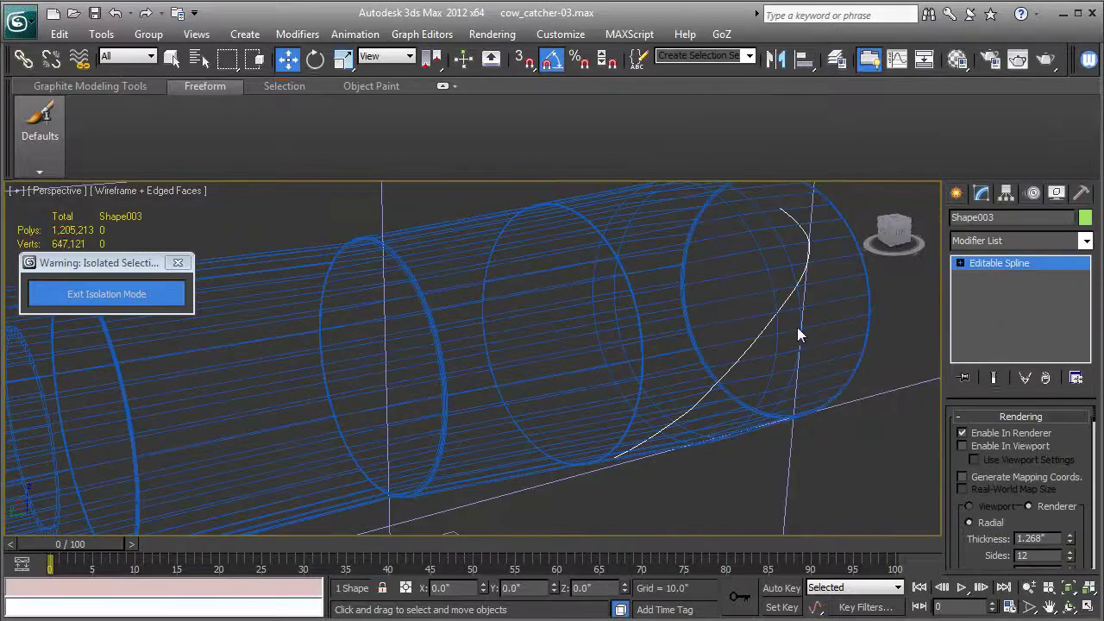
left_click(971, 447)
key("F3")
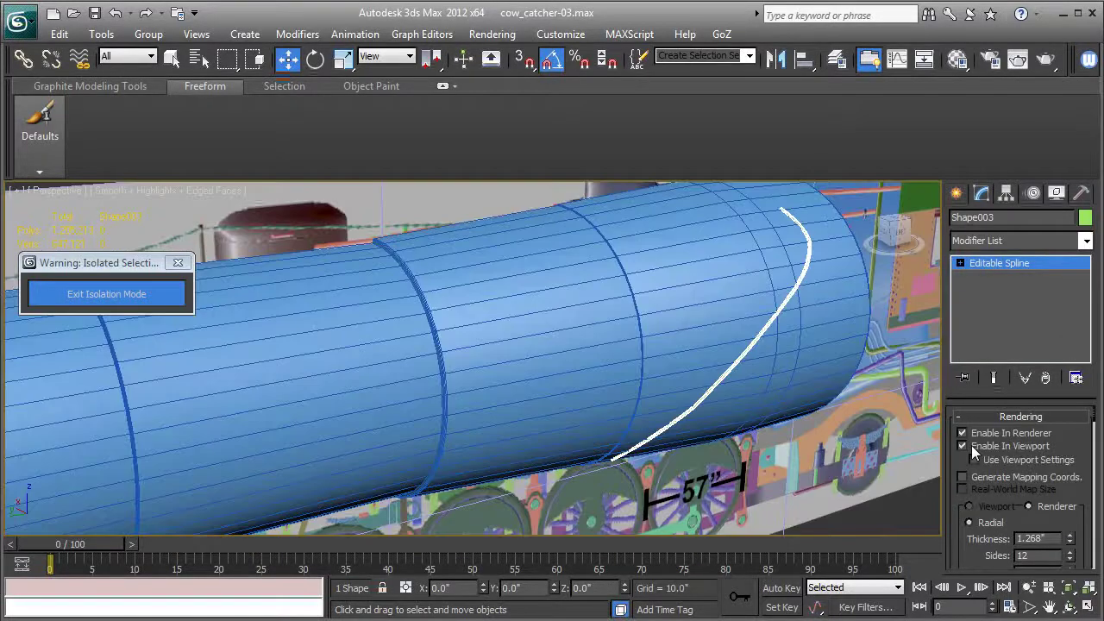
Exit isolation and show the whole locomotive shaded without edged faces.
left_click(145, 296)
mouse_move(518, 358)
middle_mouse_down("alt")
mouse_move(501, 335)
mouse_move(514, 342)
middle_mouse_up("alt")
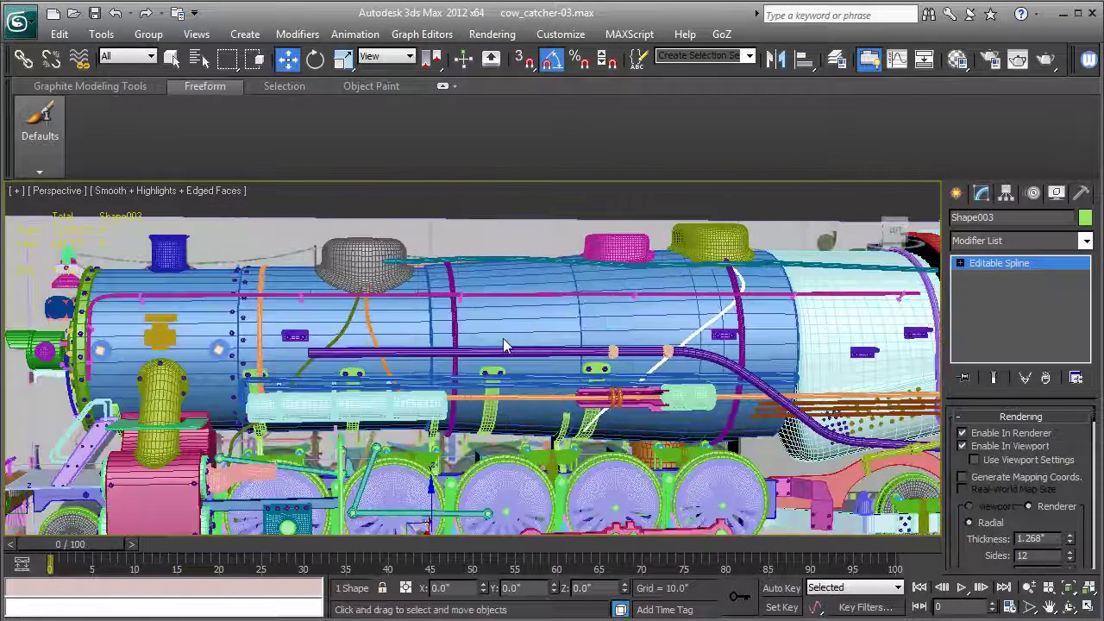
key("F4")
left_click(95, 13)
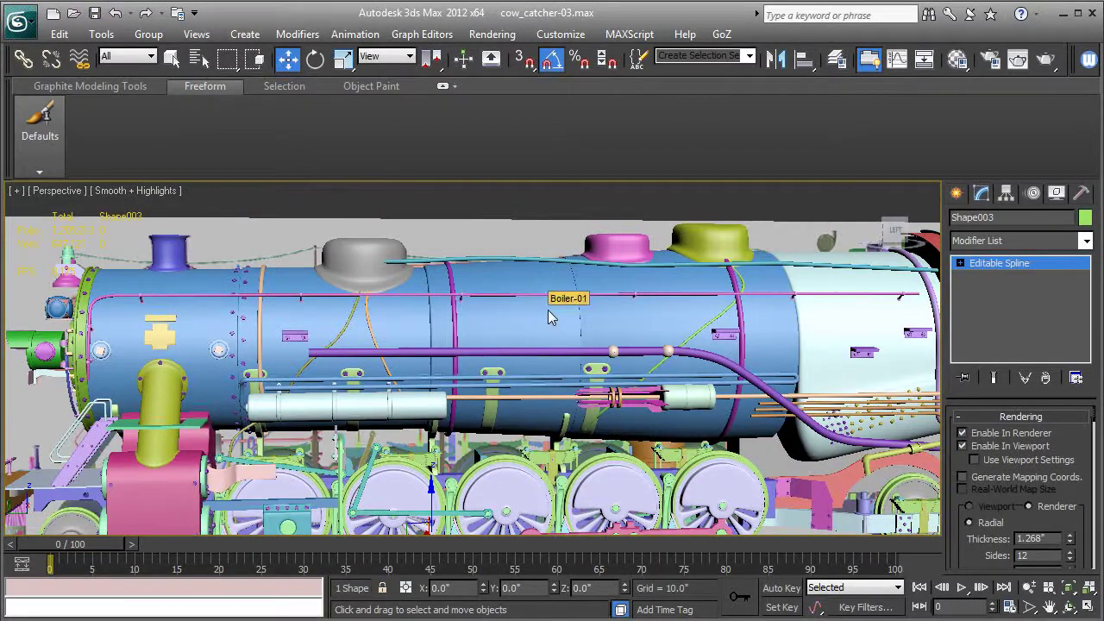
middle_click_drag(548, 310, 563, 393)
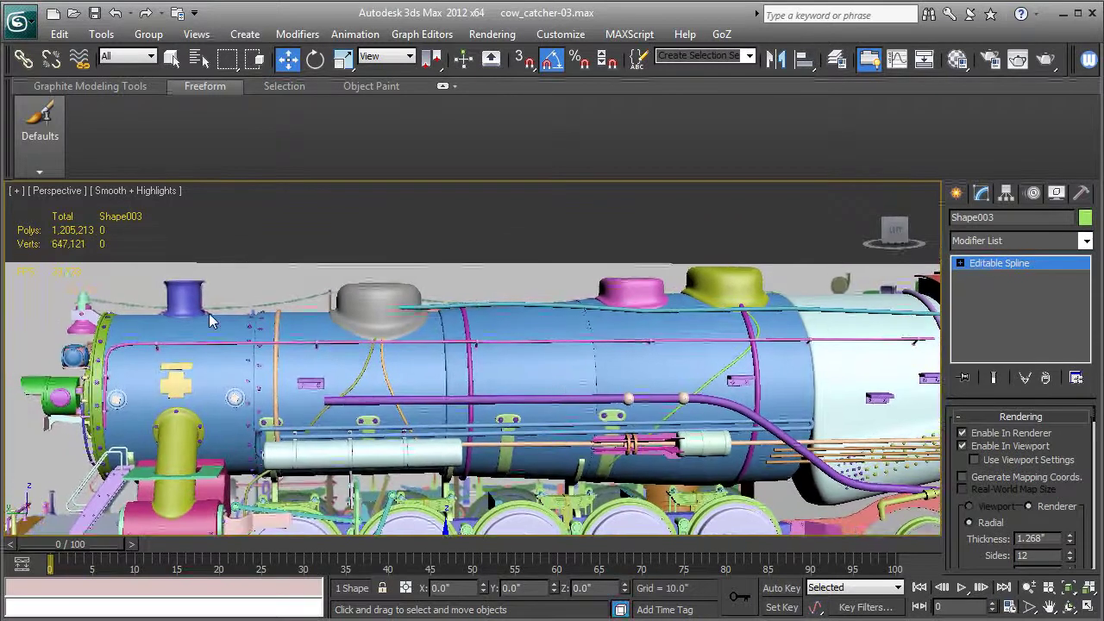
Isolate the diagonal spline with the boiler, the small front bell fitting and the reference plane, shown shaded in the left view.
key("F3")
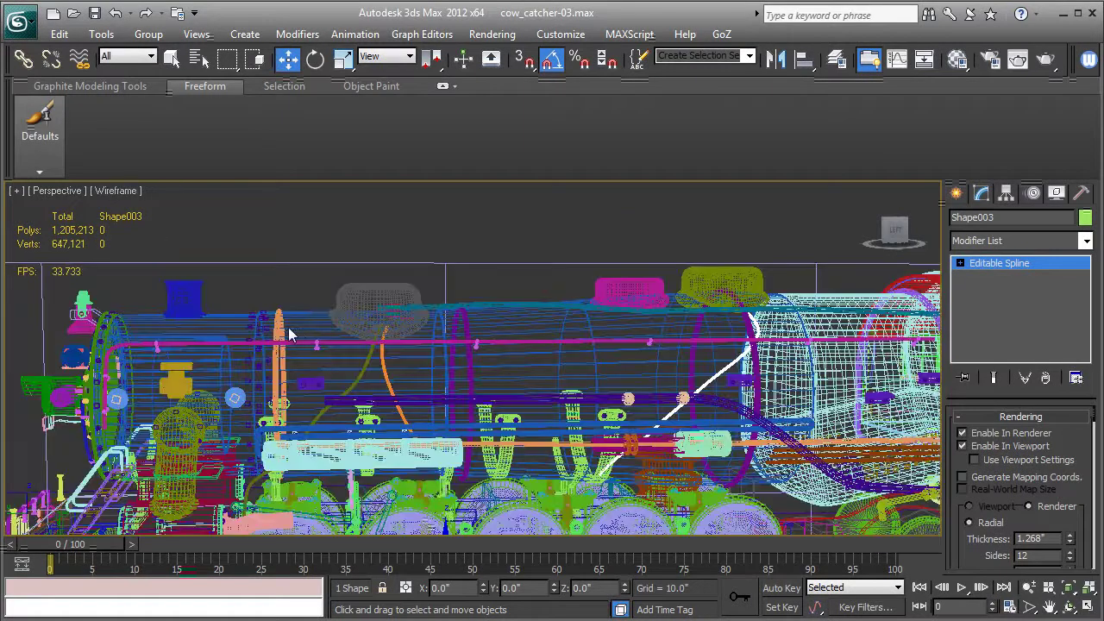
left_click(296, 327, "ctrl")
left_click(82, 299, "ctrl")
left_click(533, 303, "ctrl")
key("alt+q")
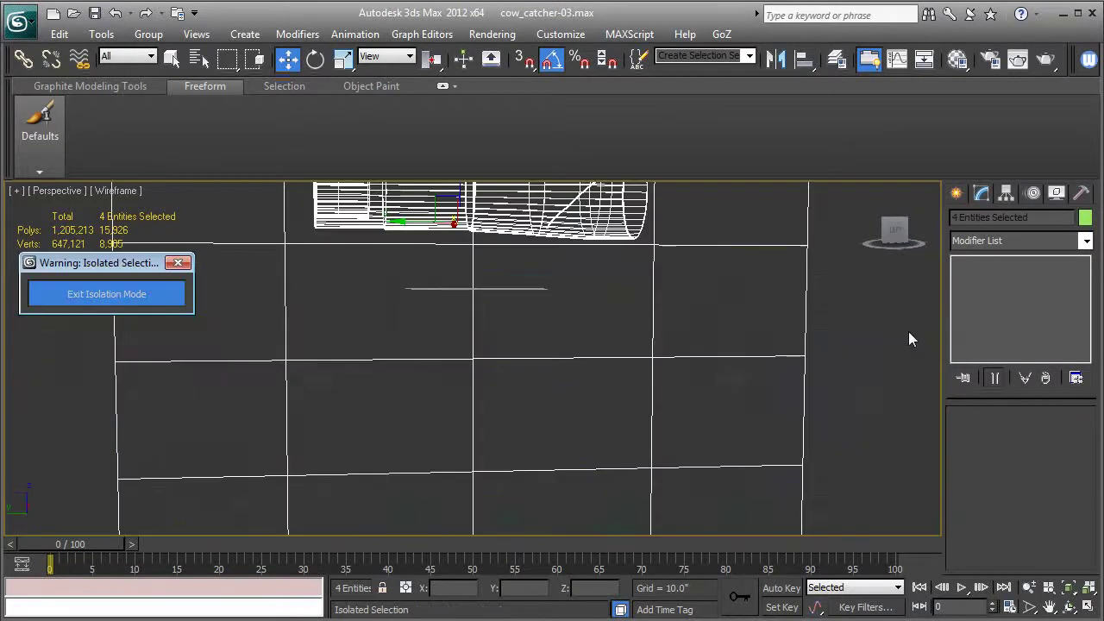
key("l")
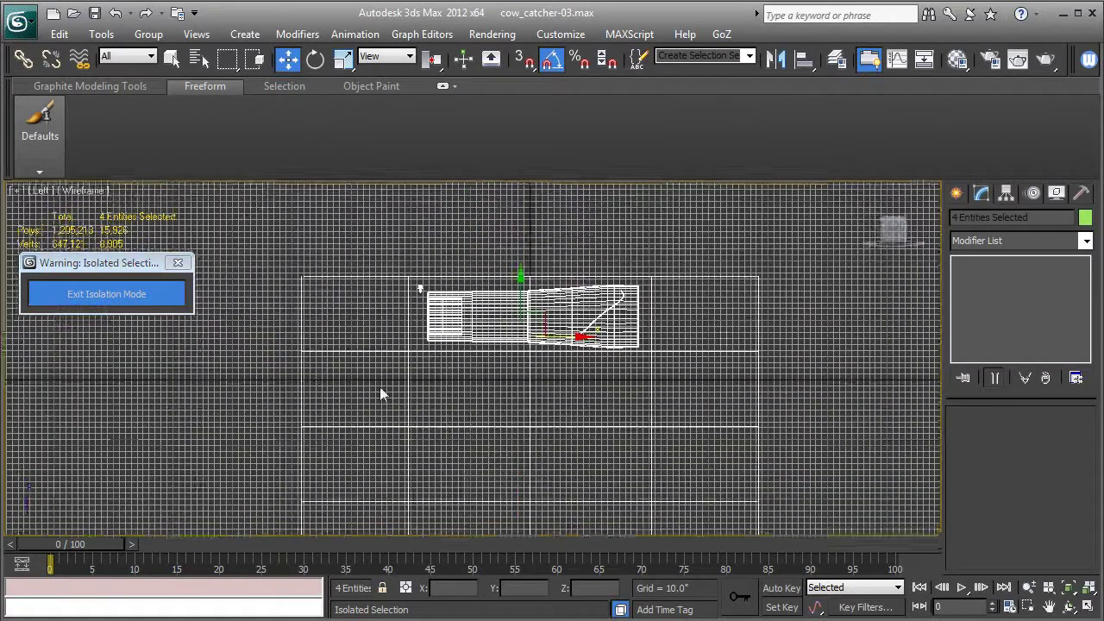
key("F3")
scroll(483, 356, "up", 10)
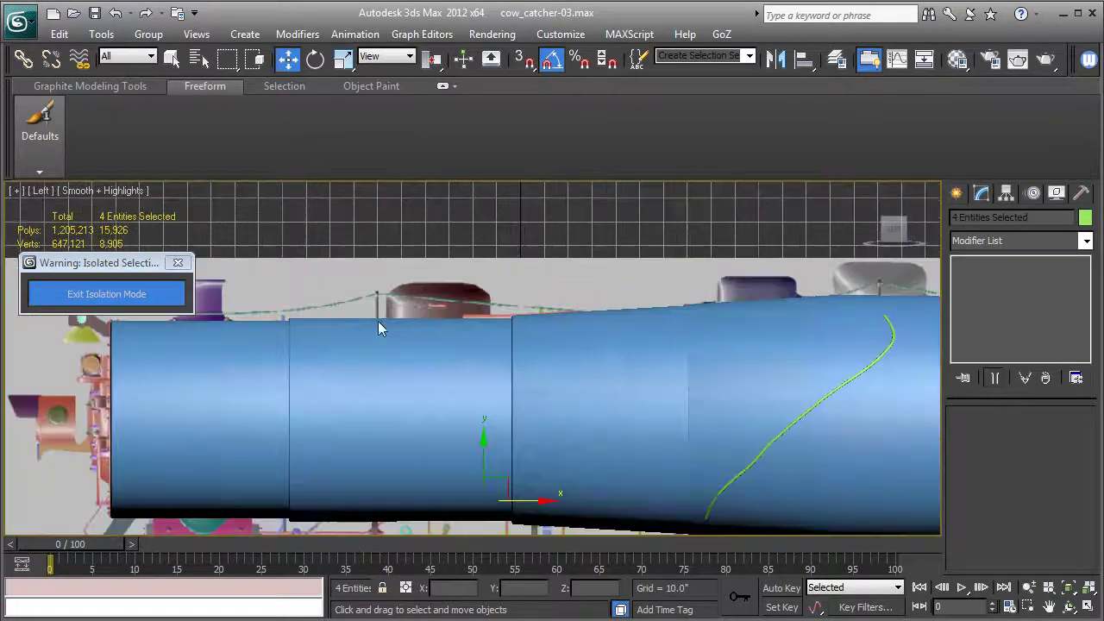
Hide the boiler so the side reference image behind it is exposed.
middle_click_drag(379, 328, 404, 363)
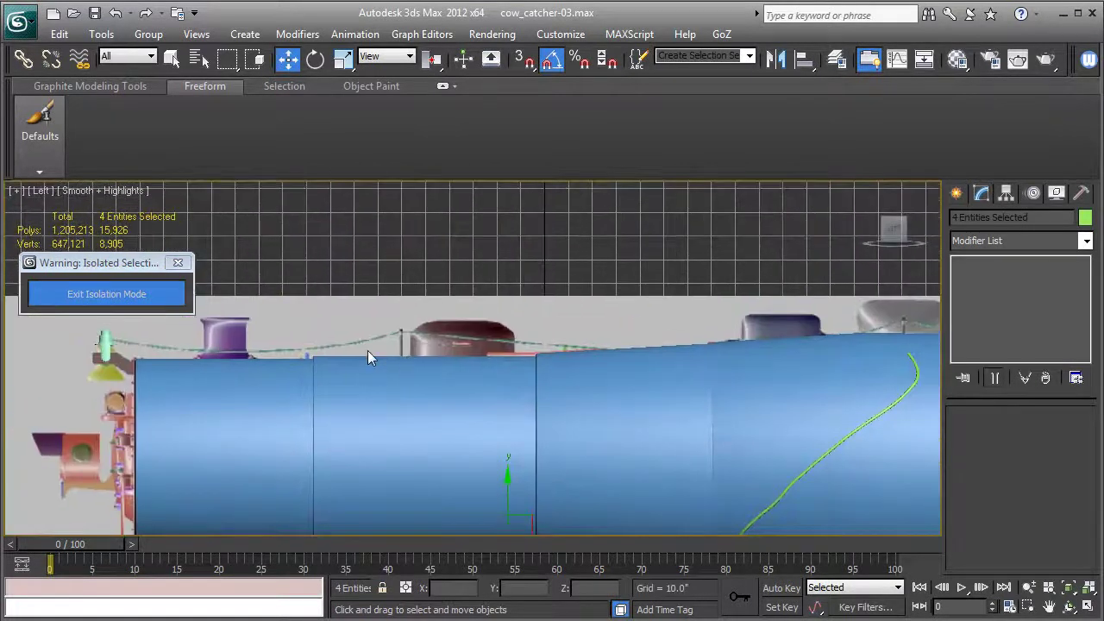
middle_click_drag(372, 400, 846, 344)
middle_click_drag(528, 351, 520, 350)
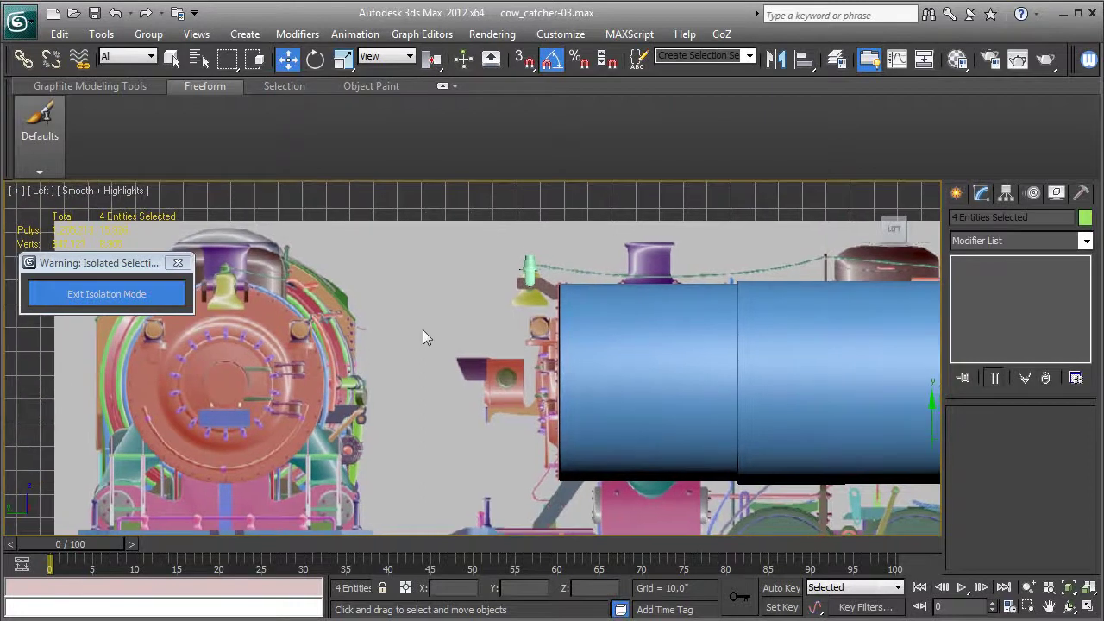
middle_click_drag(656, 384, 260, 435)
scroll(608, 372, "down", 2)
middle_click_drag(608, 372, 611, 400)
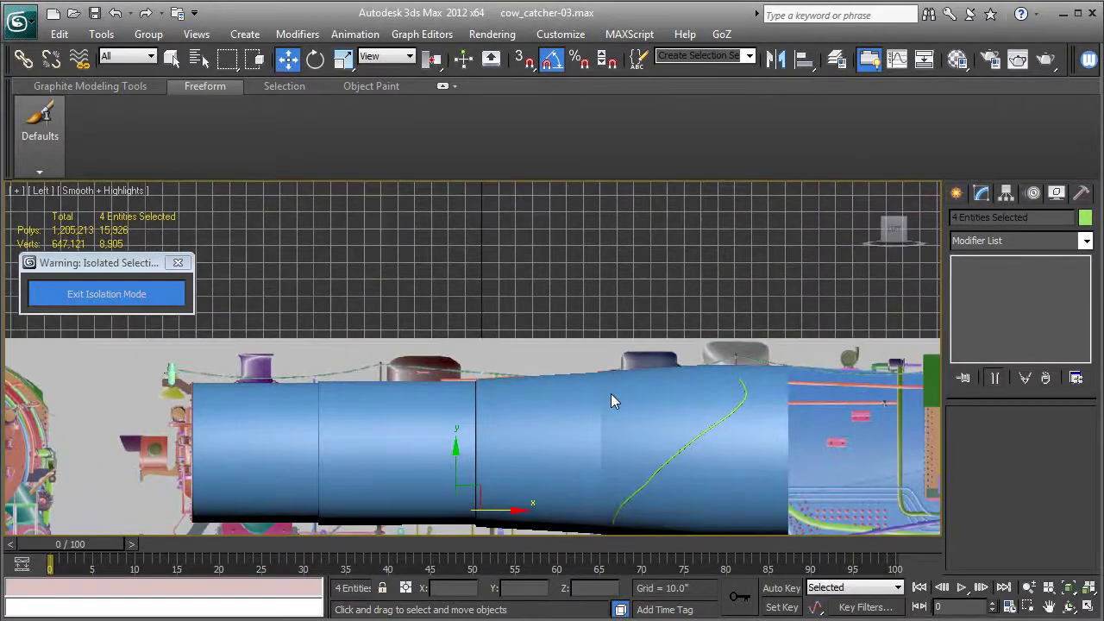
left_click(610, 394)
key("F3")
key("F3")
left_click(1057, 192)
left_click(1018, 506)
Draw a Line spline tracing the sagging cord from the front bell fitting over the domes to the cab's front edge.
scroll(470, 440, "up", 2)
scroll(503, 427, "up", 2)
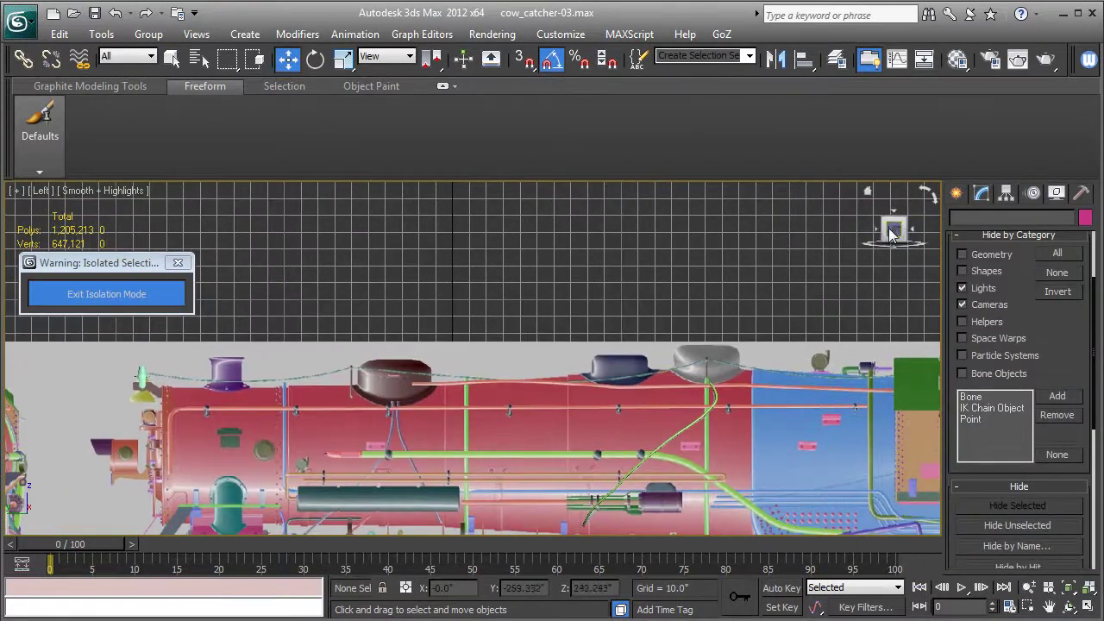
left_click(955, 194)
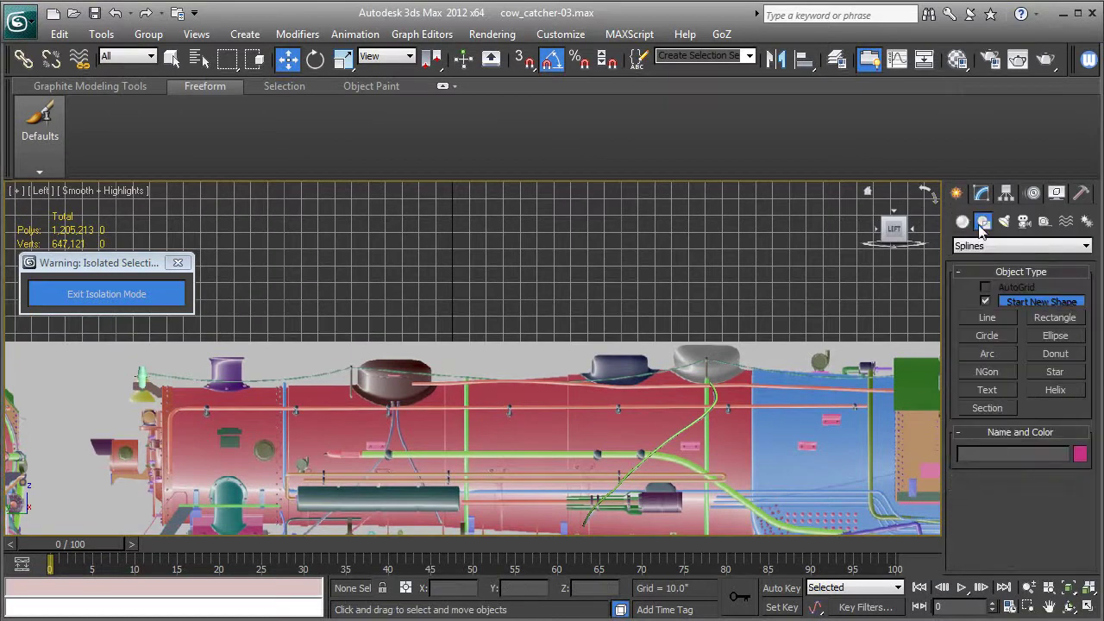
left_click(987, 317)
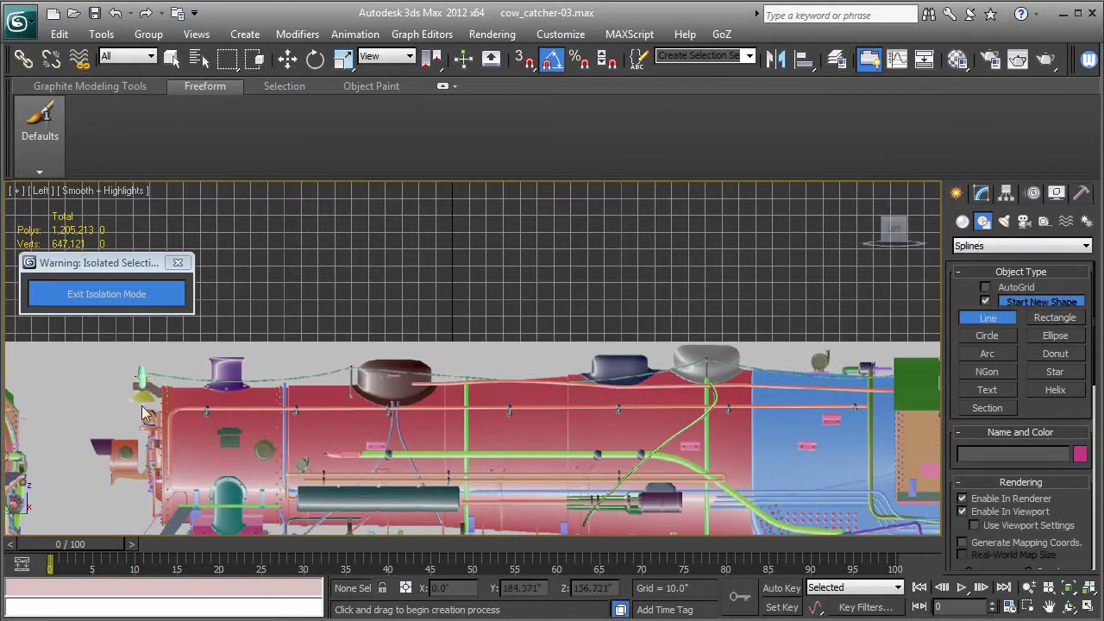
left_click(143, 378)
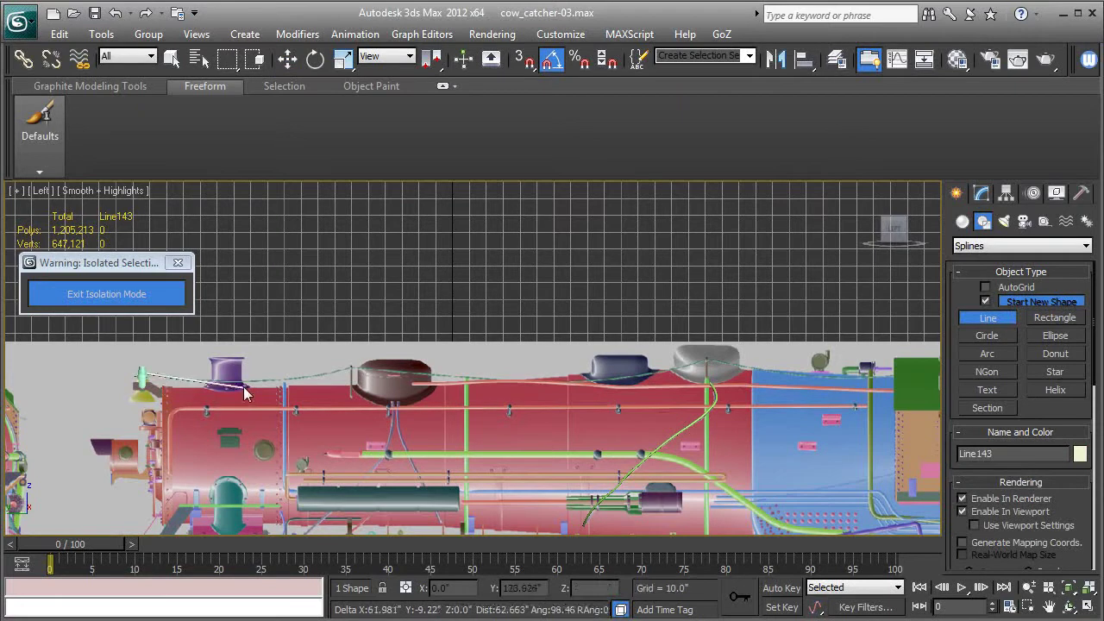
left_click(330, 372)
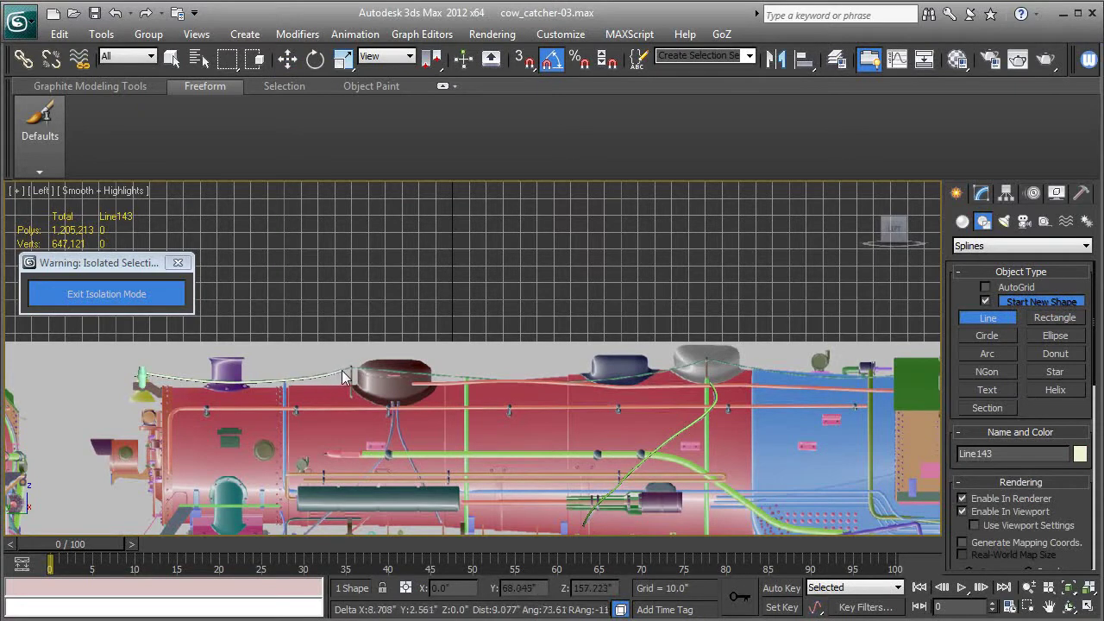
left_click(351, 368)
left_click(418, 374)
left_click(457, 377)
left_click(622, 377)
left_click(705, 359)
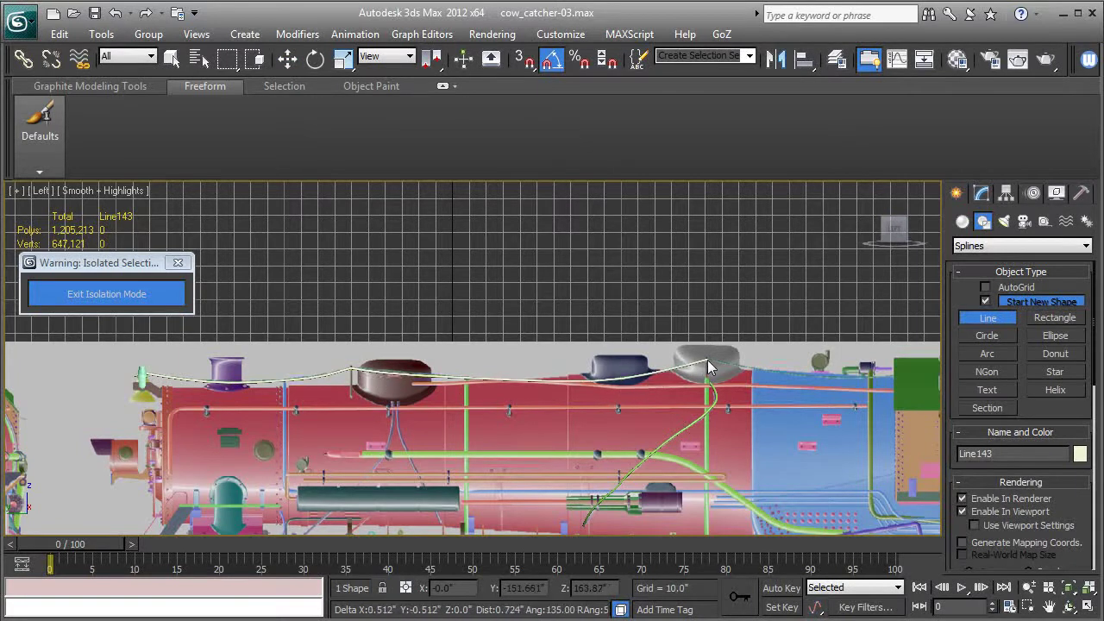
left_click(794, 372)
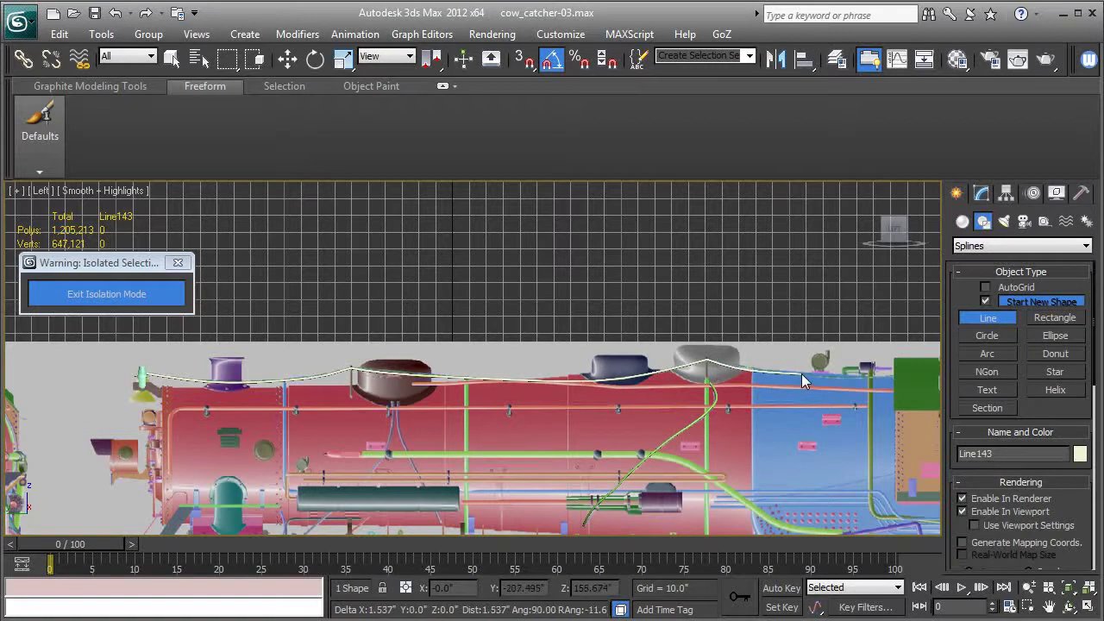
left_click(898, 377)
right_click(935, 370)
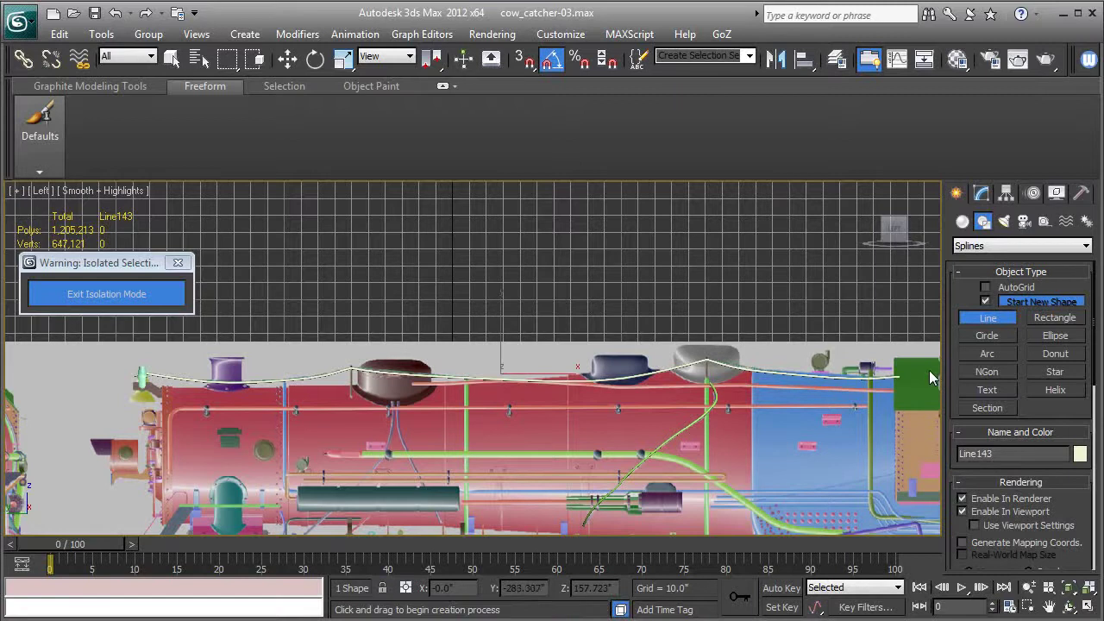
left_click(287, 59)
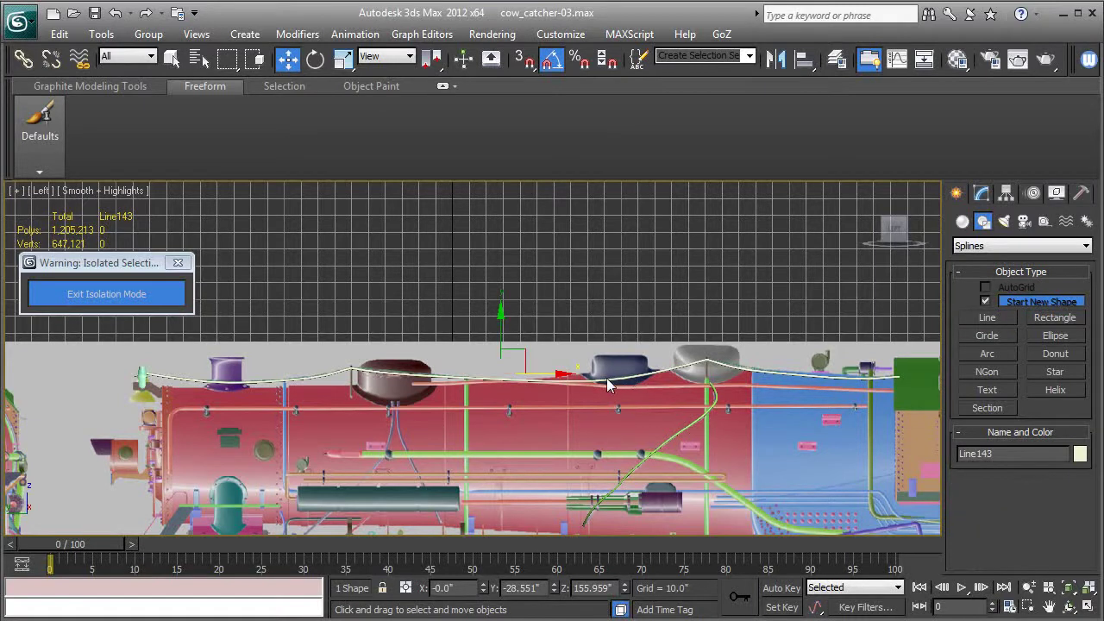
Switch to the perspective view and exit isolation so the whole locomotive is shown.
key("p")
scroll(602, 378, "down", 3)
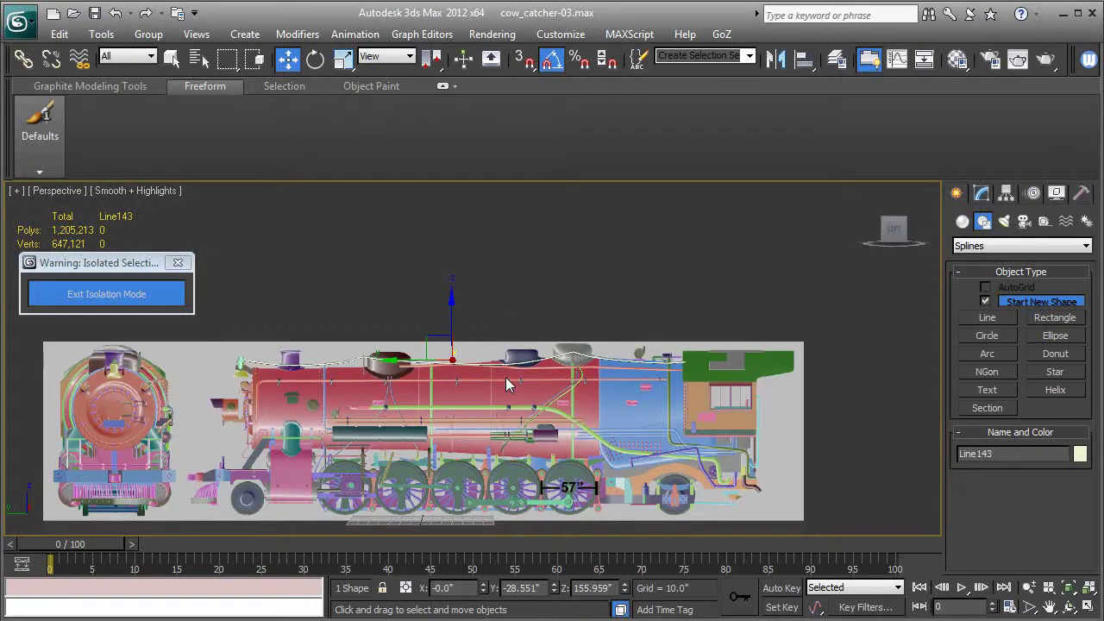
middle_click_drag(403, 392, 483, 437, "alt")
scroll(466, 425, "up", 2)
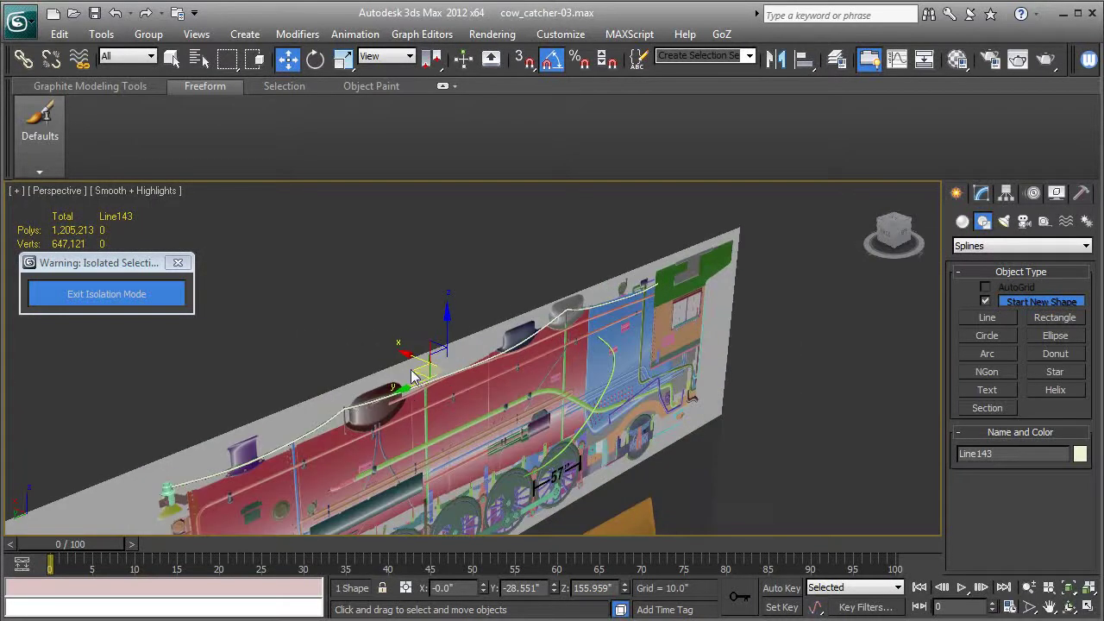
middle_click_drag(411, 376, 445, 328)
left_click(129, 298)
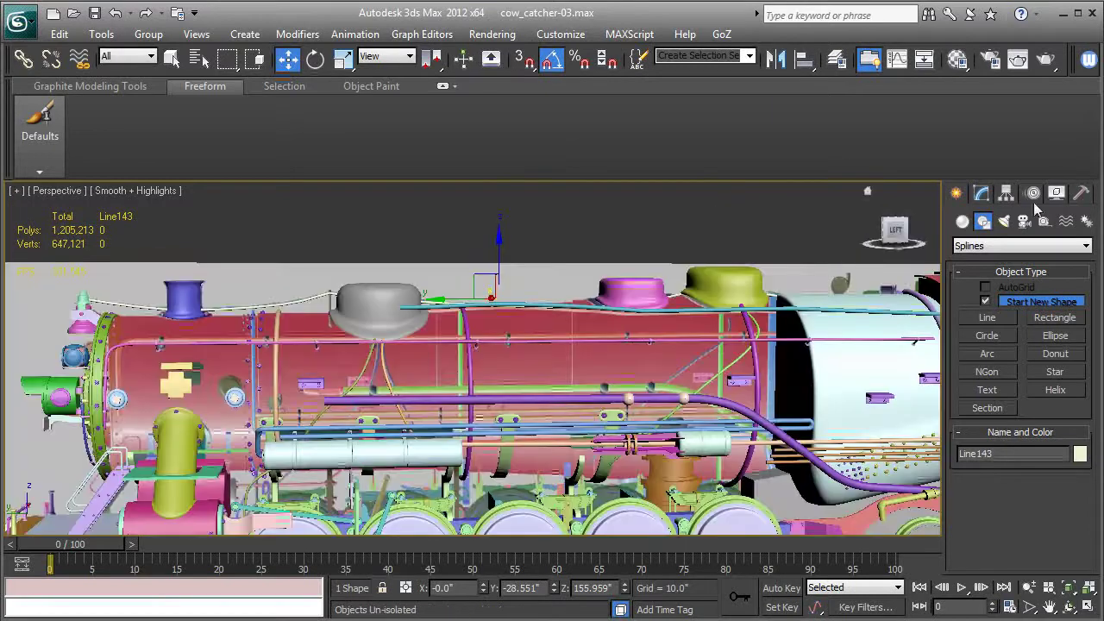
Unhide all hidden objects so the boiler returns to the scene.
left_click(1057, 194)
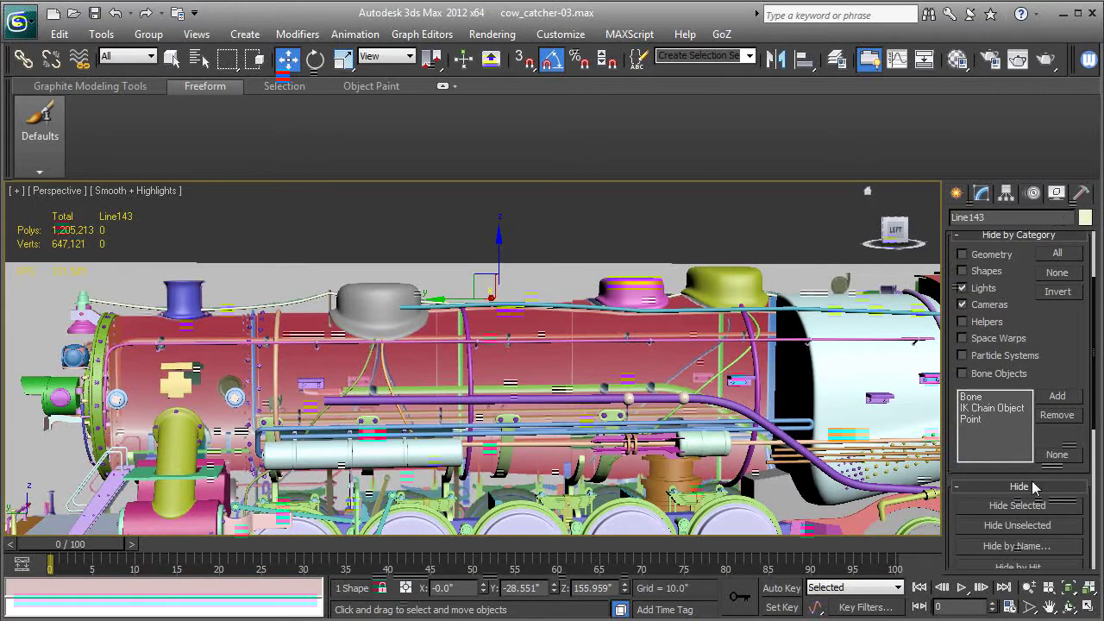
scroll(1057, 379, "down", 2)
scroll(1056, 333, "down", 1)
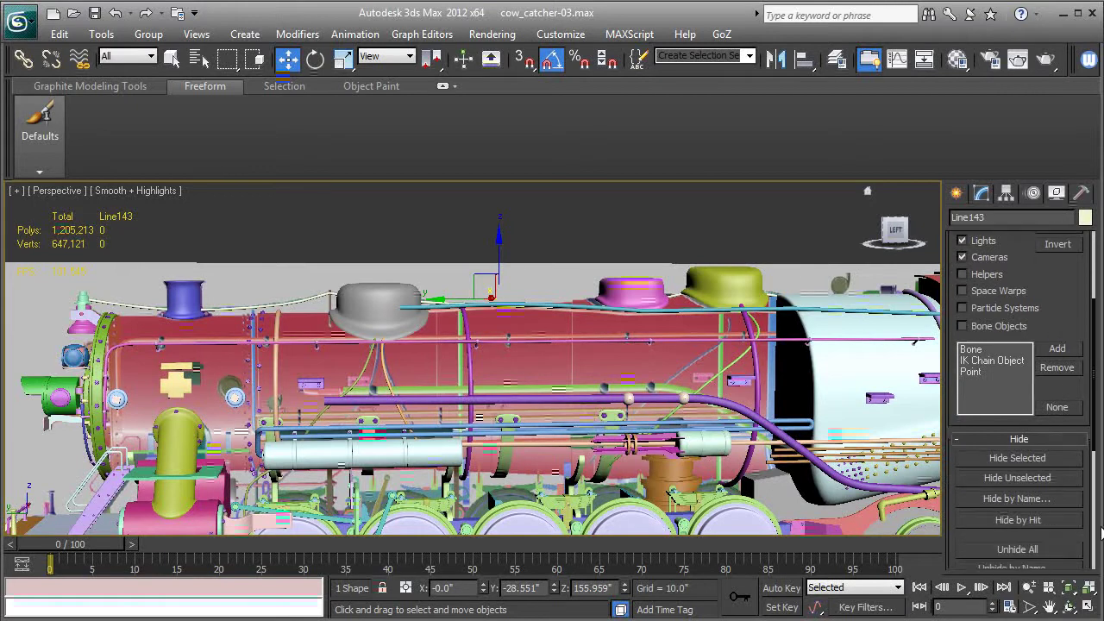
left_click(1067, 552)
left_click(632, 371)
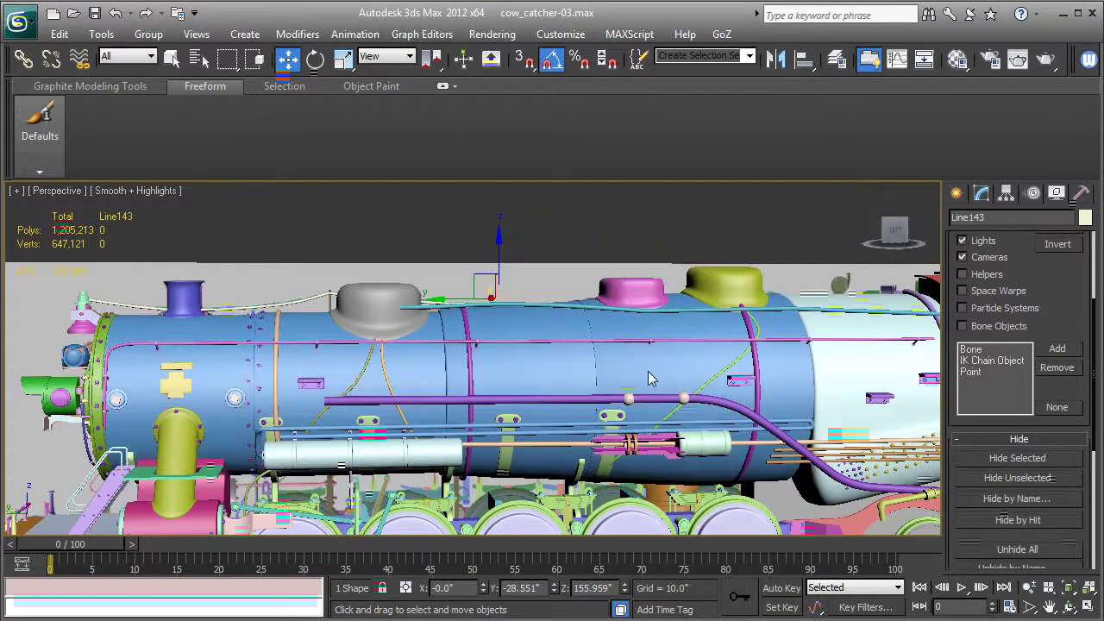
Move the cord spline along X to about -30.3" over the boiler's side and set its interpolation steps to 12.
middle_click_drag(431, 292, 412, 367, "alt")
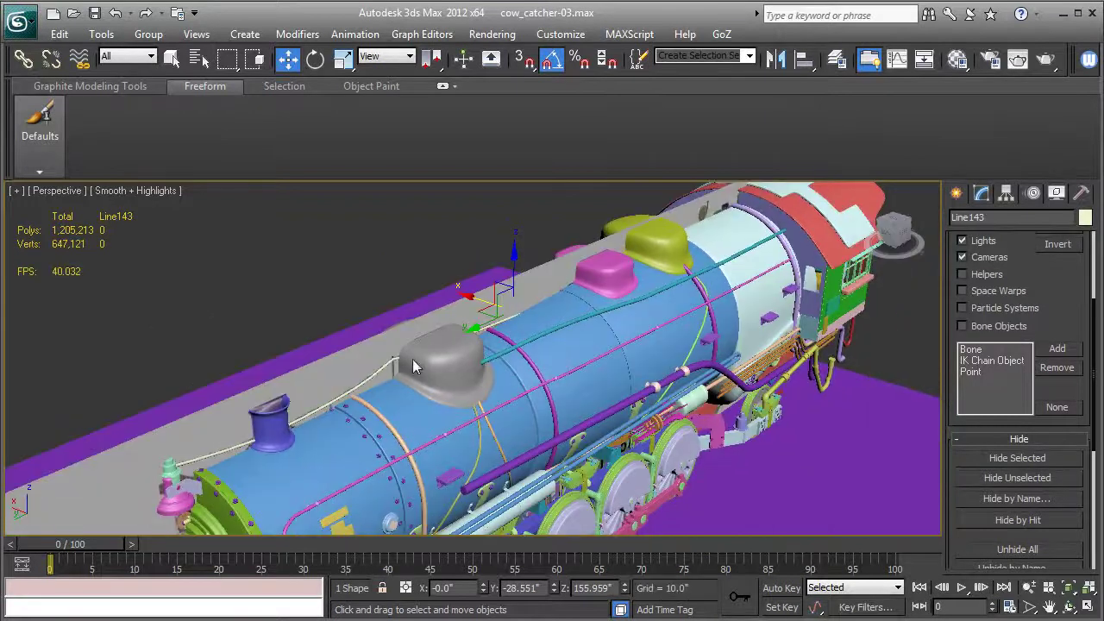
left_click_drag(470, 300, 517, 314)
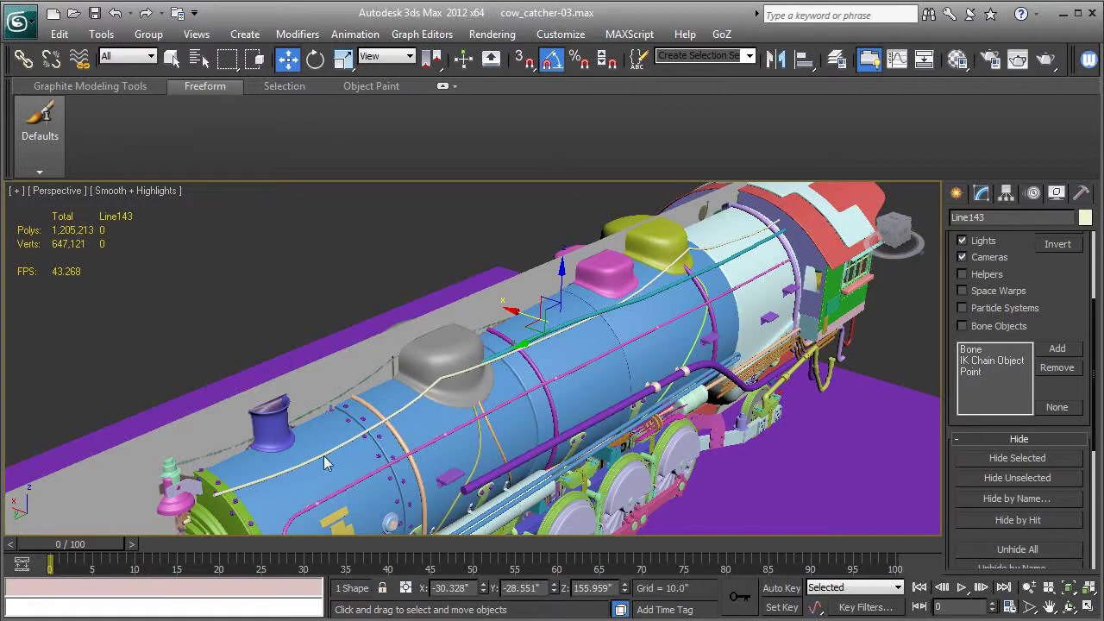
left_click(981, 194)
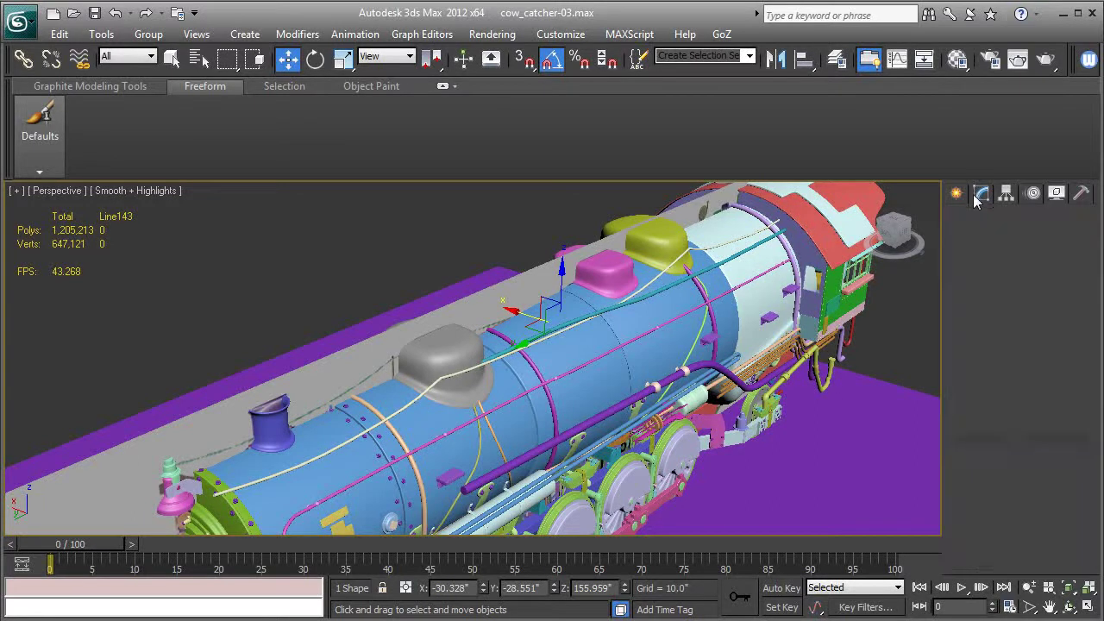
left_click_drag(959, 502, 959, 512)
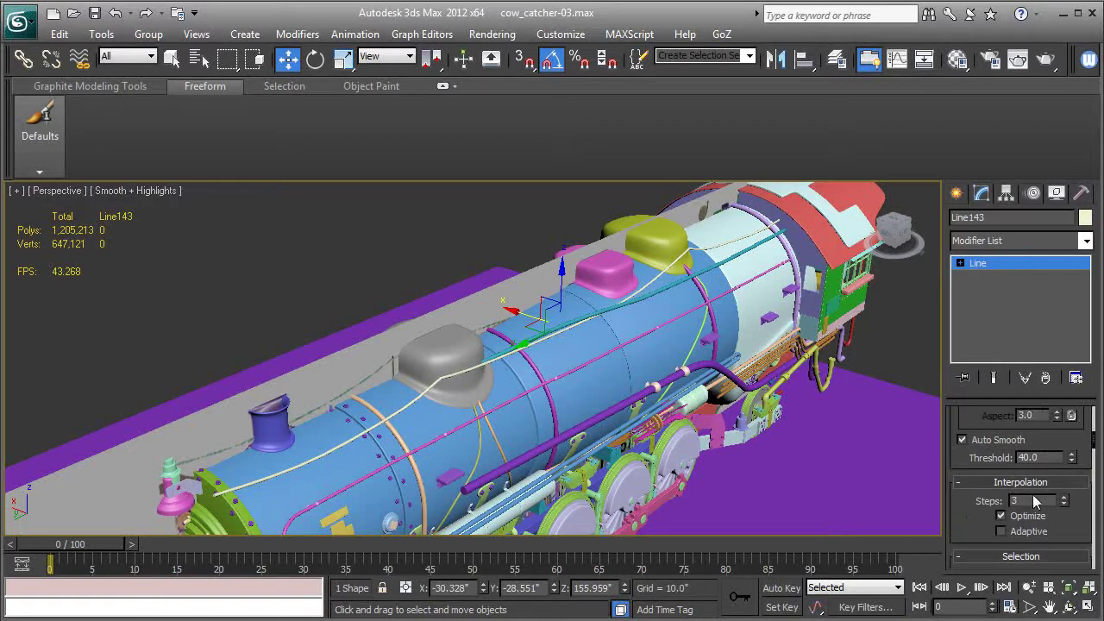
type("12")
key("Return")
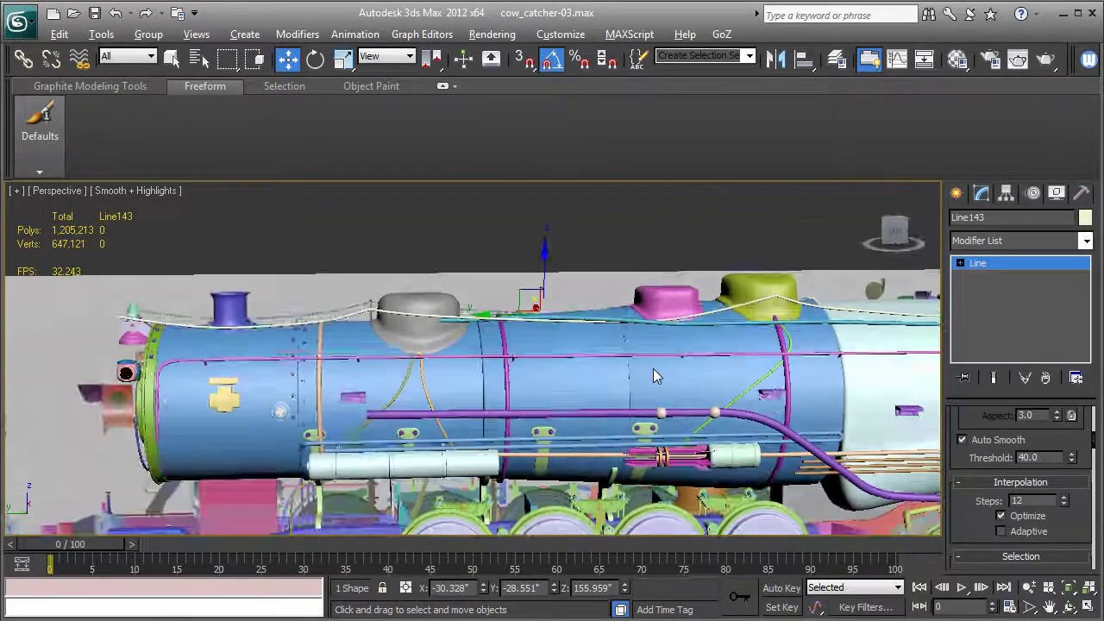
At vertex level, move the cord's front end vertex across onto the small bell fitting.
mouse_move(653, 376)
middle_mouse_down("alt")
mouse_move(665, 374)
mouse_move(634, 387)
middle_mouse_up("alt")
middle_click_drag(445, 362, 427, 392, "alt")
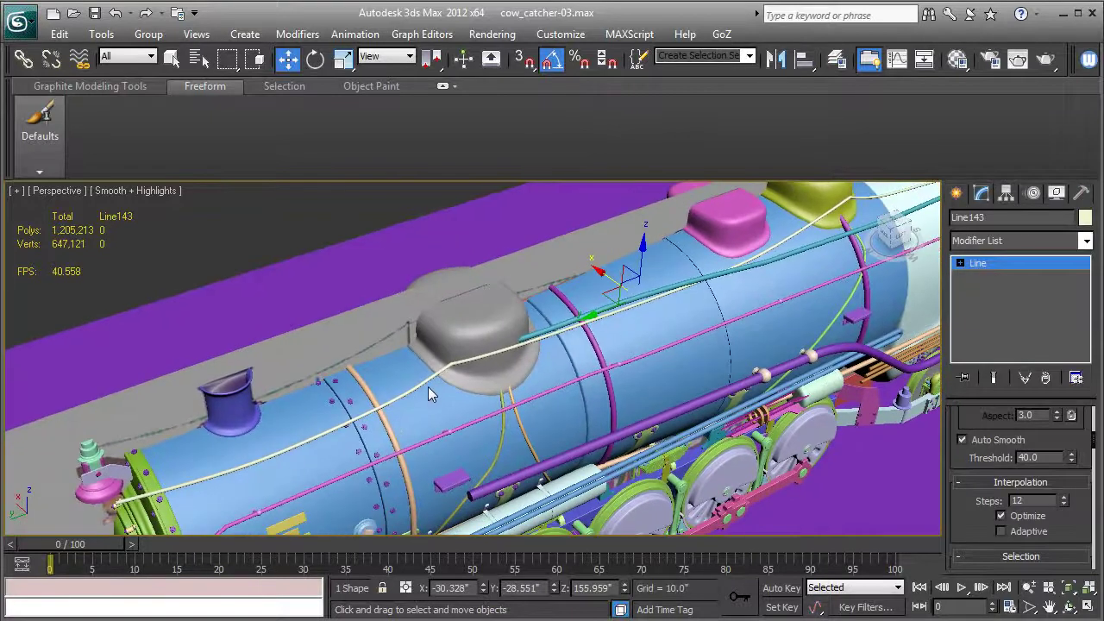
middle_click_drag(319, 469, 518, 362, "alt")
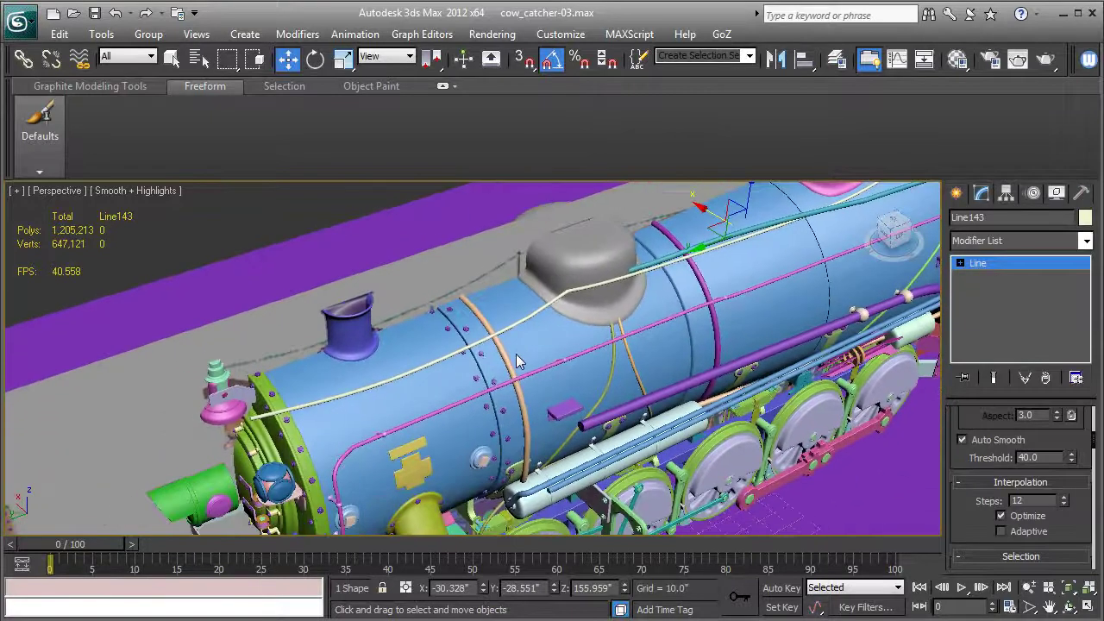
left_click(960, 263)
left_click(992, 277)
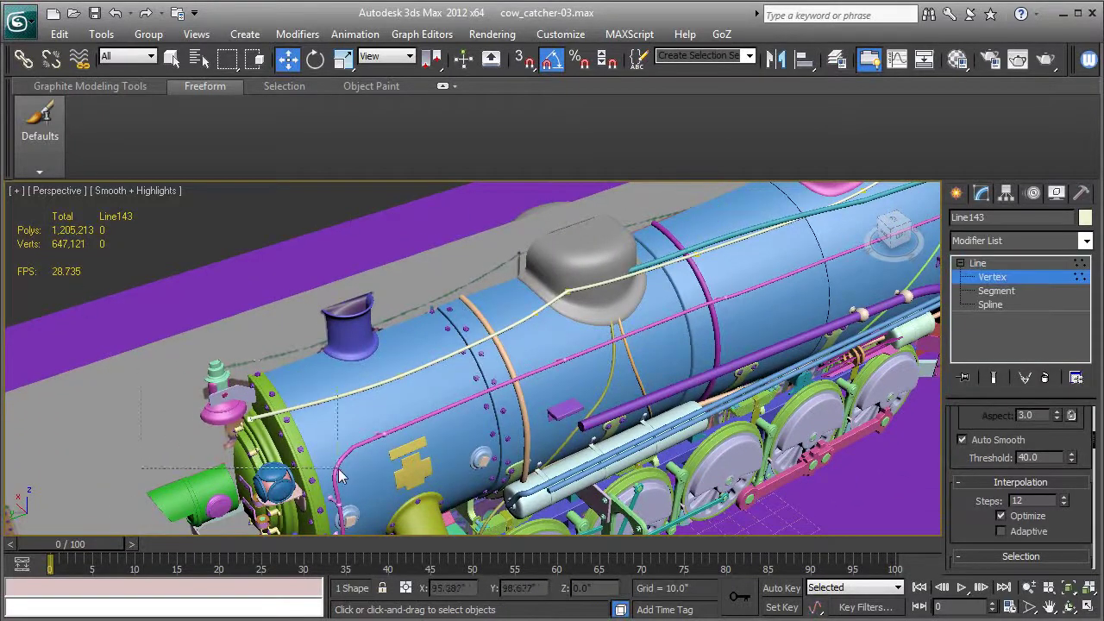
left_click(233, 403)
left_click_drag(231, 400, 204, 345)
Move the cord's vertex beside the chimney inward to about X -16.1" so it runs diagonally from the bell fitting.
middle_click_drag(204, 345, 336, 381, "alt")
key("F3")
key("F3")
left_click(390, 361)
left_click_drag(376, 321, 369, 304)
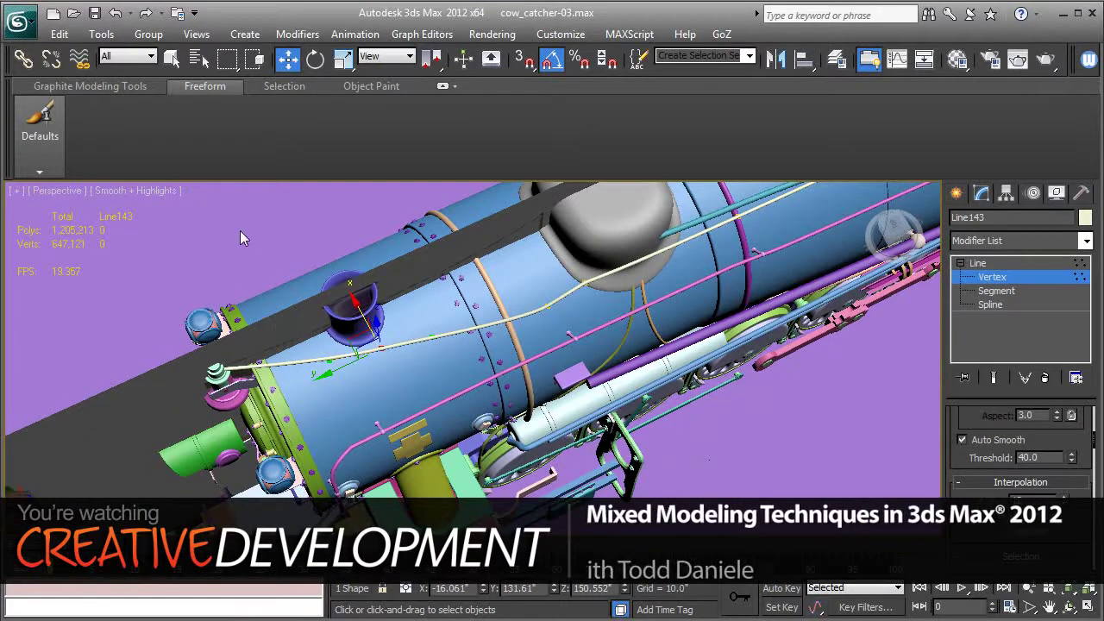
Shift the cord's vertex just ahead of the grey dome inward to about X -28" to smooth the bend.
mouse_move(274, 263)
middle_mouse_down("alt")
mouse_move(343, 358)
mouse_move(530, 399)
middle_mouse_up("alt")
left_click(548, 402)
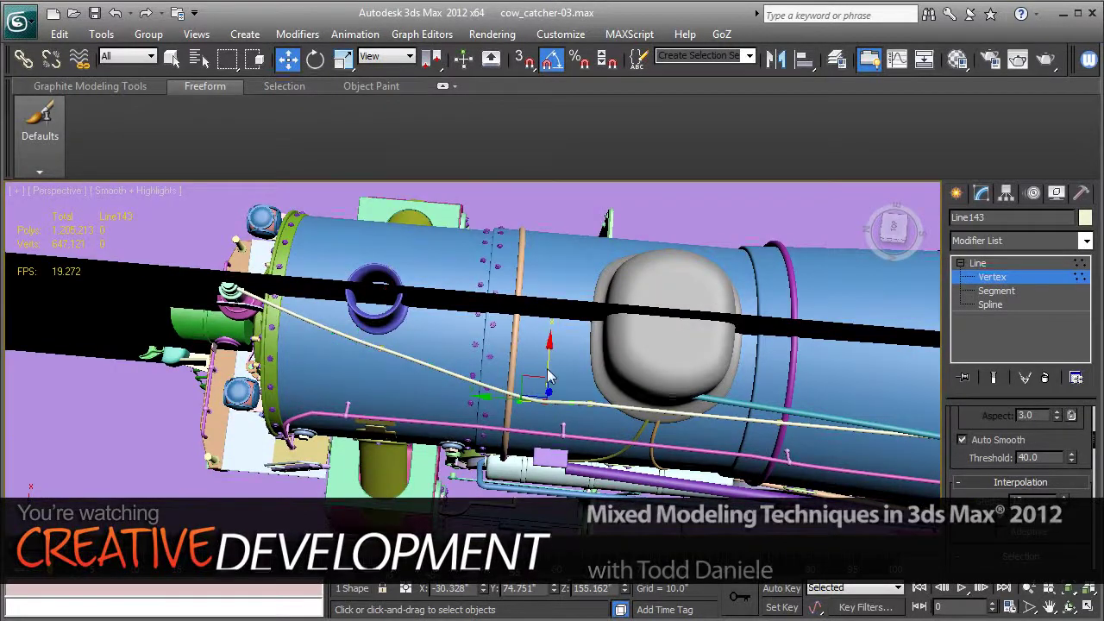
left_click_drag(519, 394, 571, 402)
middle_click_drag(511, 460, 668, 386, "alt")
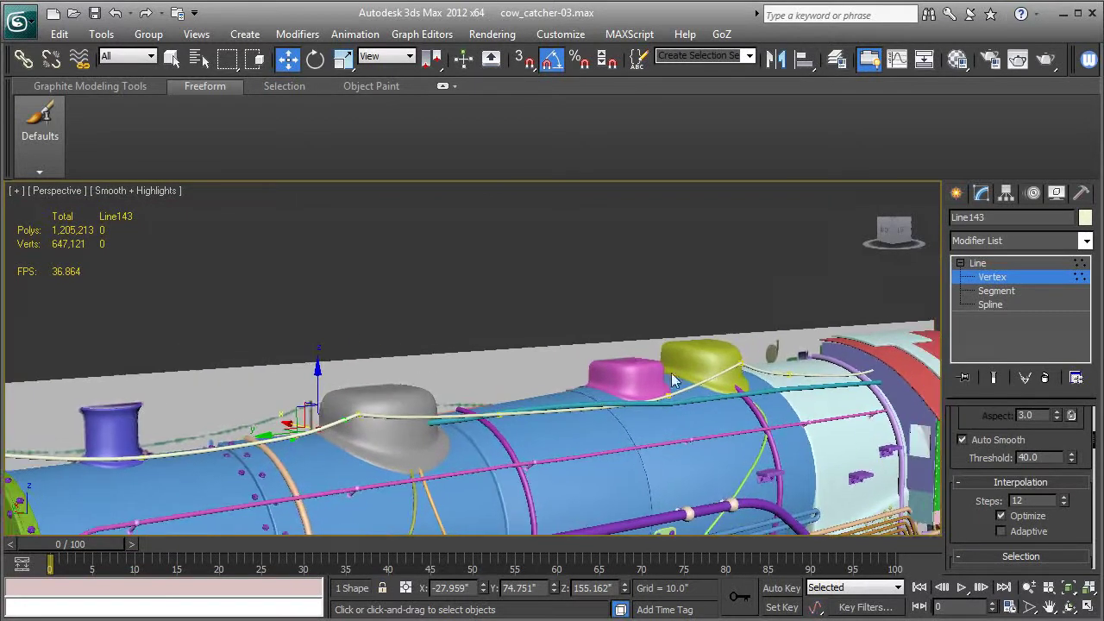
Raise the cord's vertex beside the pink dome to about Z 159.4" and fine-tune its position.
left_click(653, 385)
left_click_drag(672, 354, 668, 333)
middle_click_drag(669, 352, 581, 359, "alt")
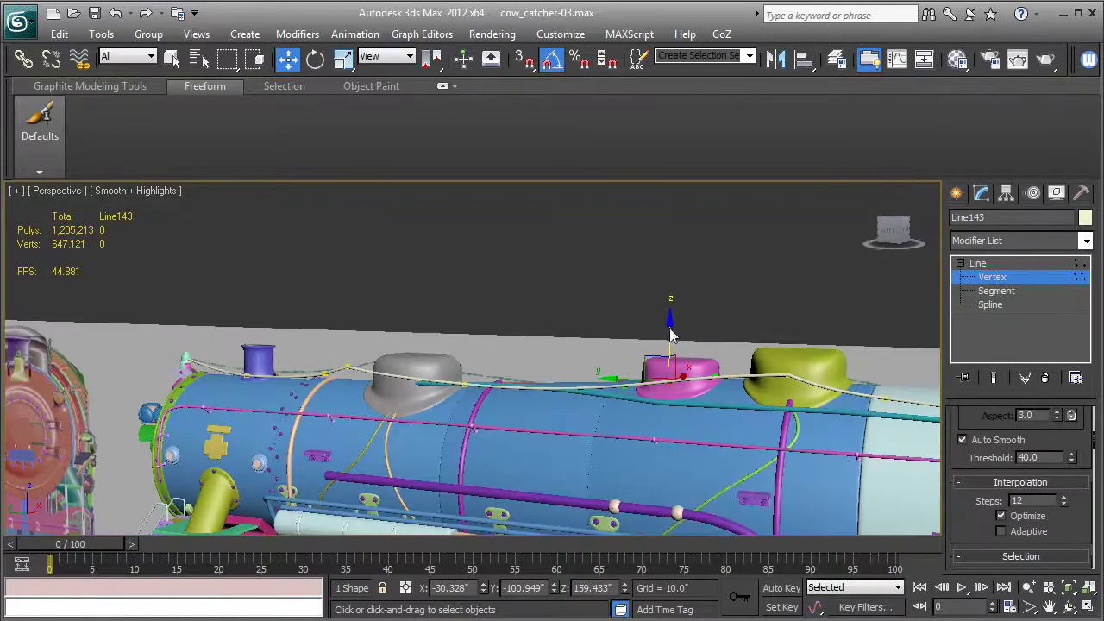
left_click_drag(625, 390, 624, 391)
Raise the cord's peak vertex at the yellow-green dome to about Z 168".
left_click(788, 379)
left_click_drag(790, 360, 789, 354)
middle_click_drag(790, 354, 613, 361, "alt")
scroll(614, 360, "down", 2)
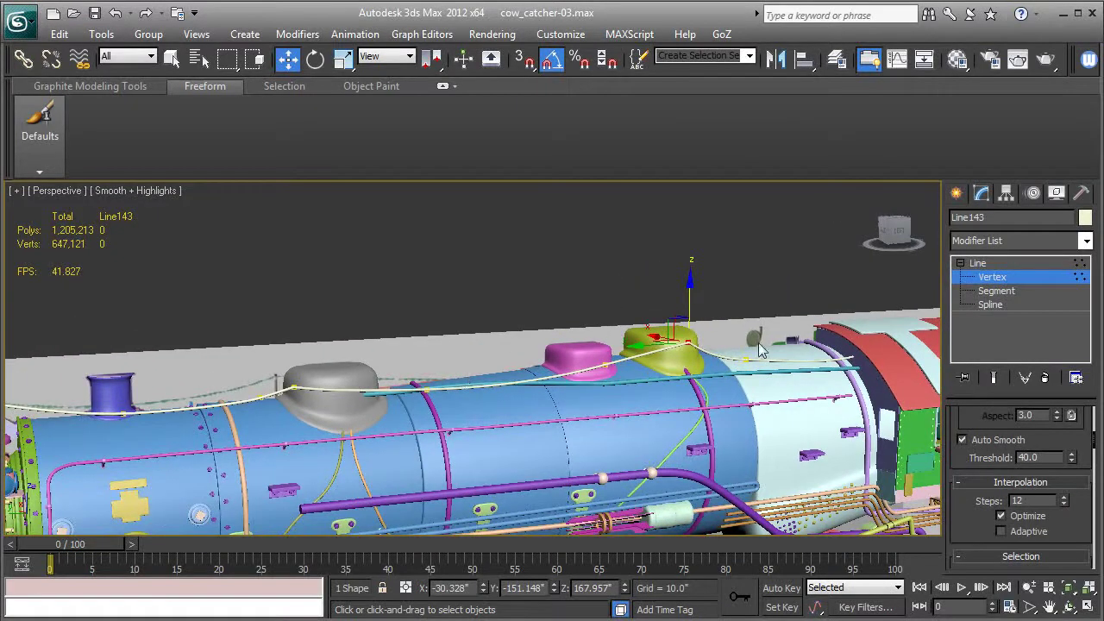
left_click(977, 263)
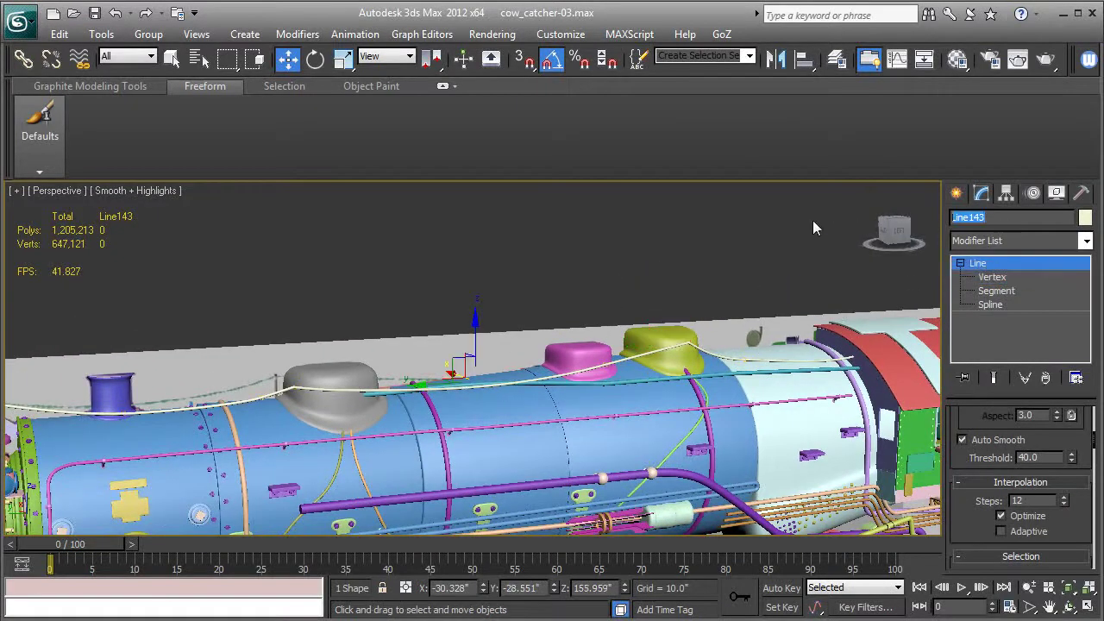
type("be")
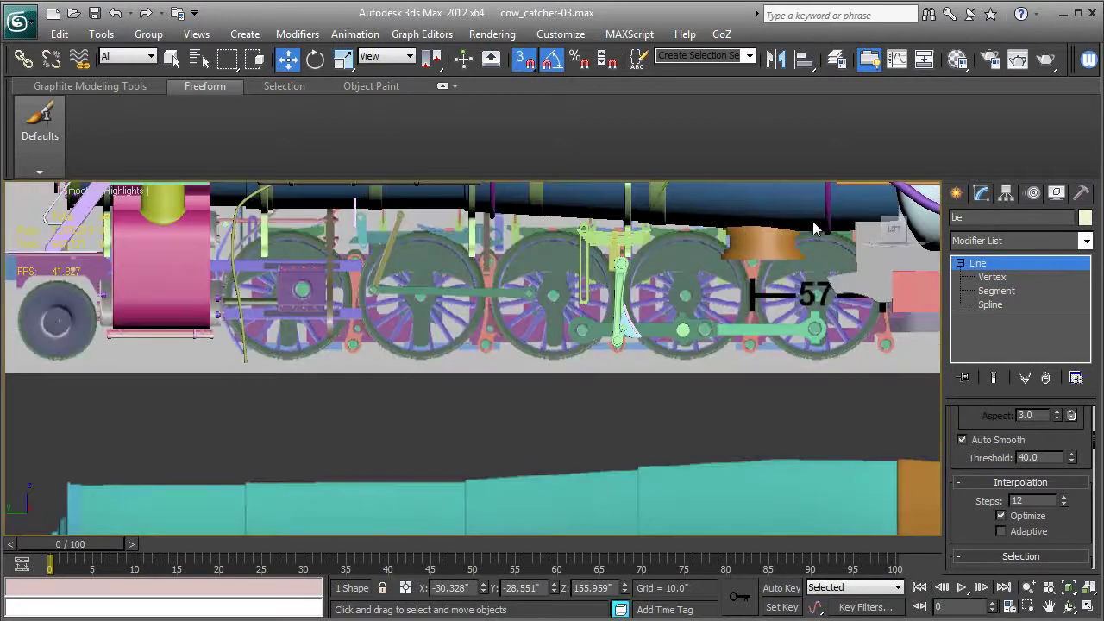
type("ltsr")
middle_click_drag(813, 223, 473, 358)
key("n")
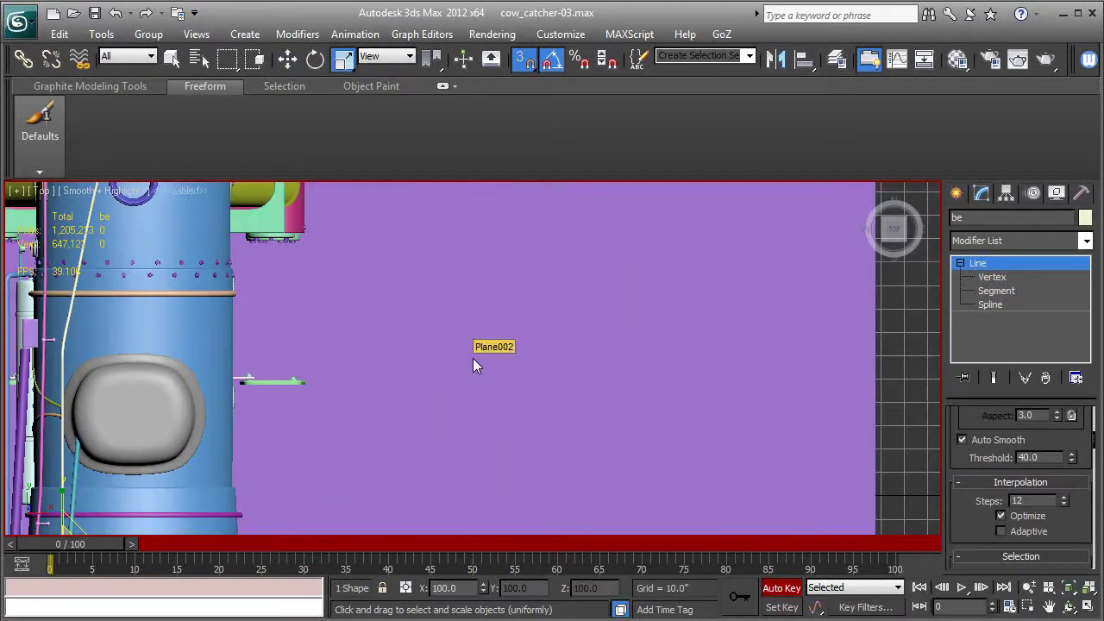
key("q")
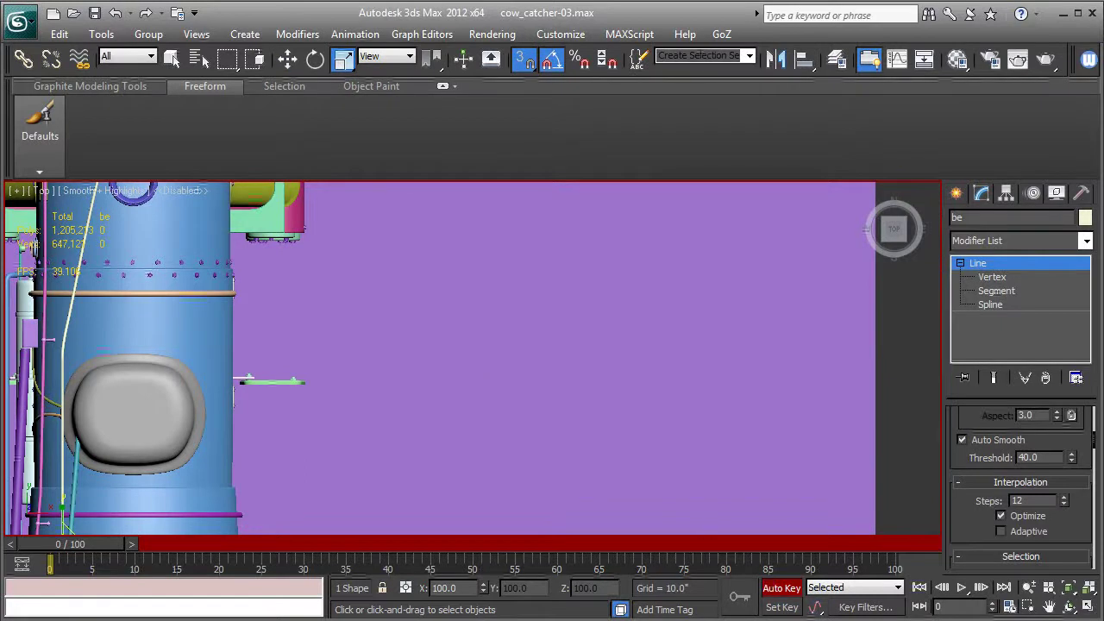
key("n")
key("1")
scroll(604, 352, "down", 2)
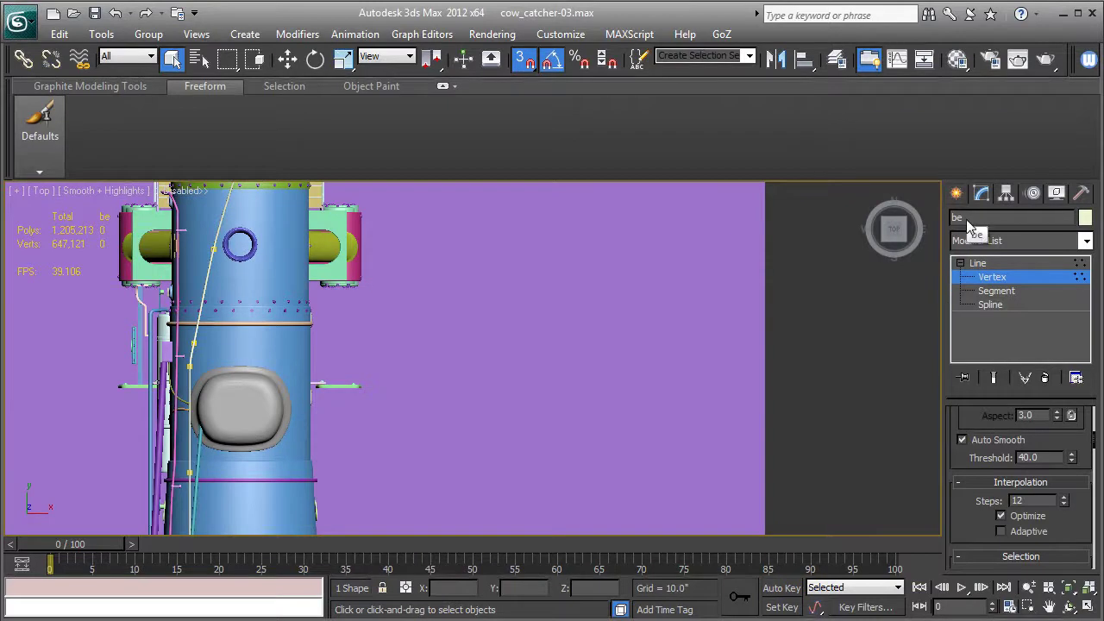
key("l")
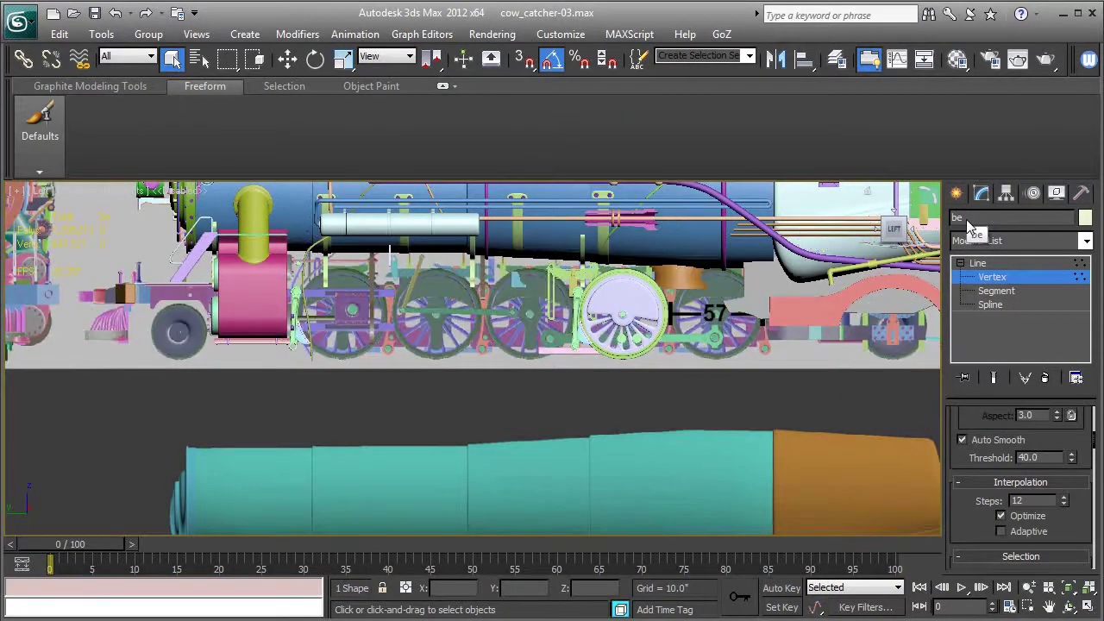
key("t")
key("n")
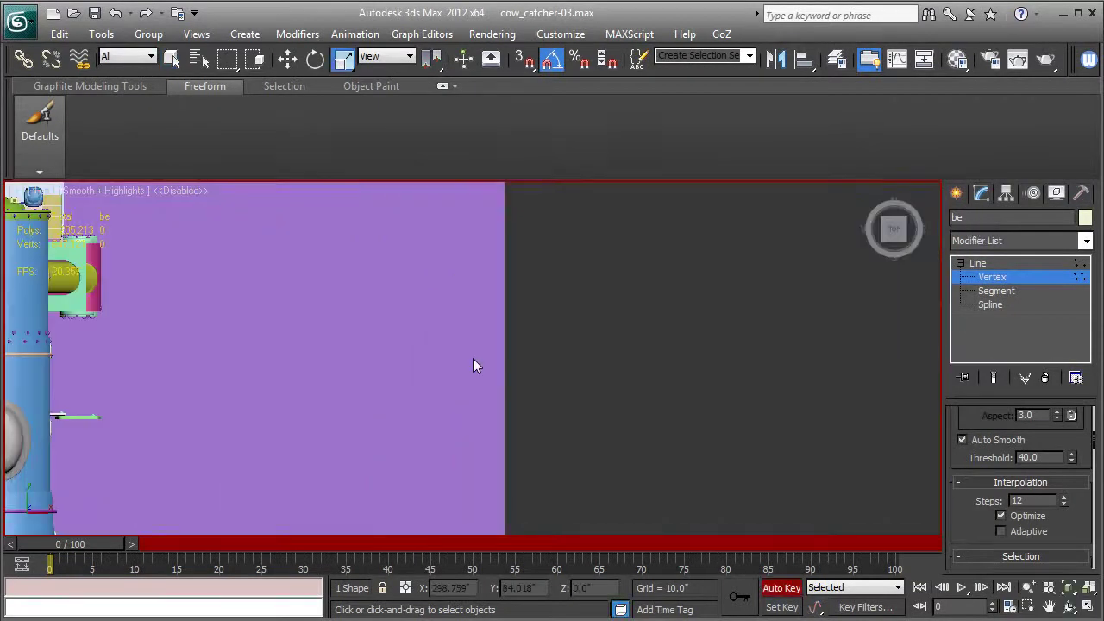
left_click(787, 591)
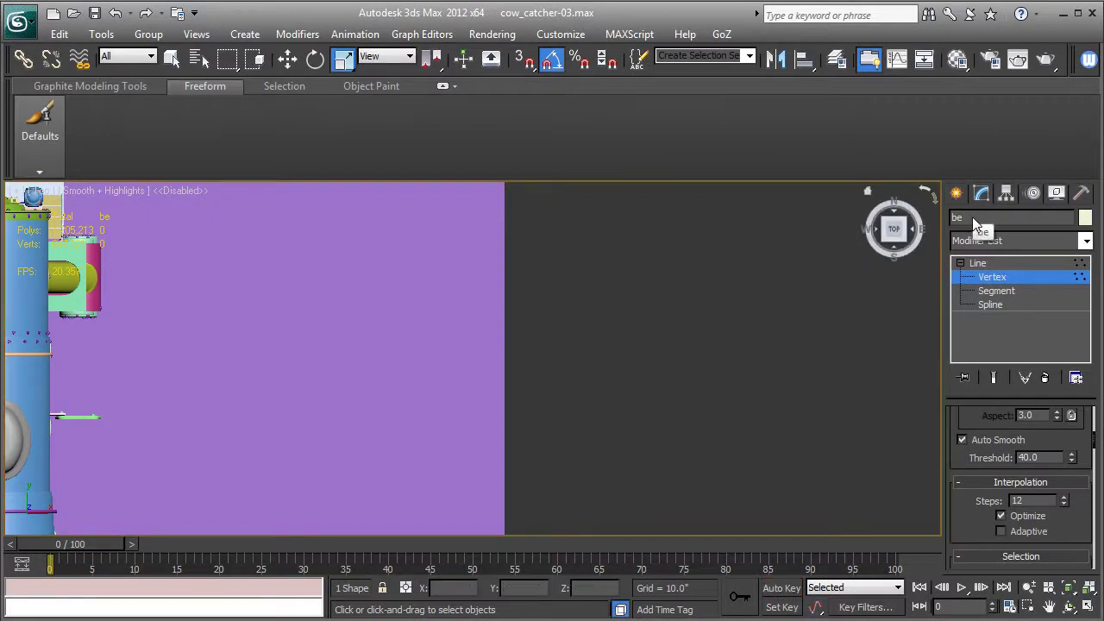
Switch to the left view and rename the cord spline as bellstring-01.
key("l")
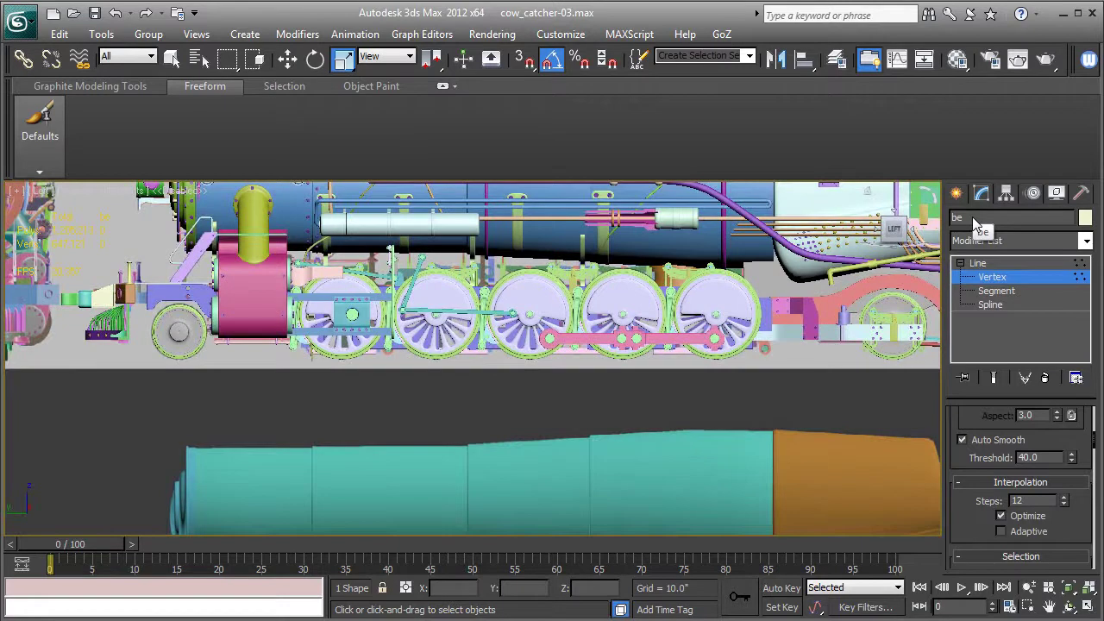
left_click(972, 215)
type("bellstring-01")
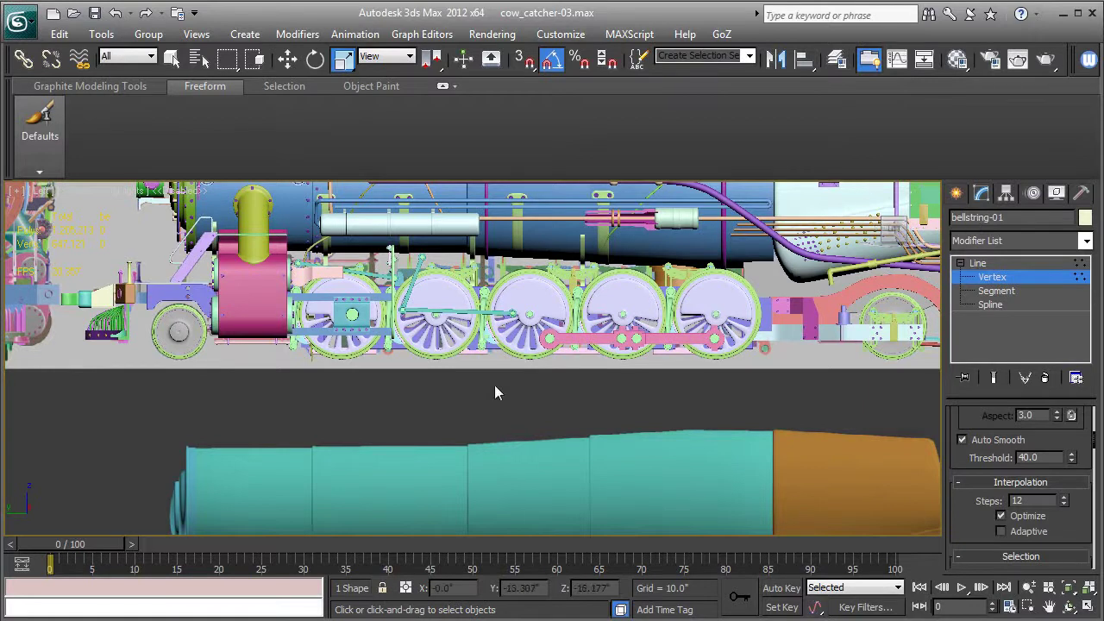
Set the geometry creation category to MvH Primitives.
scroll(587, 345, "up", 5)
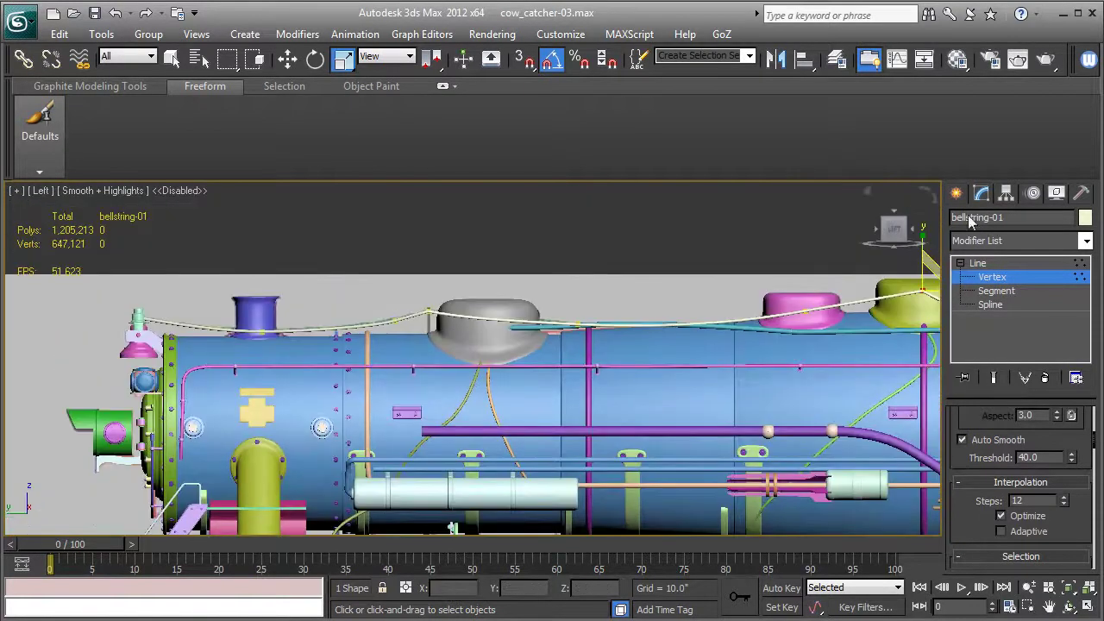
left_click(956, 192)
left_click(963, 222)
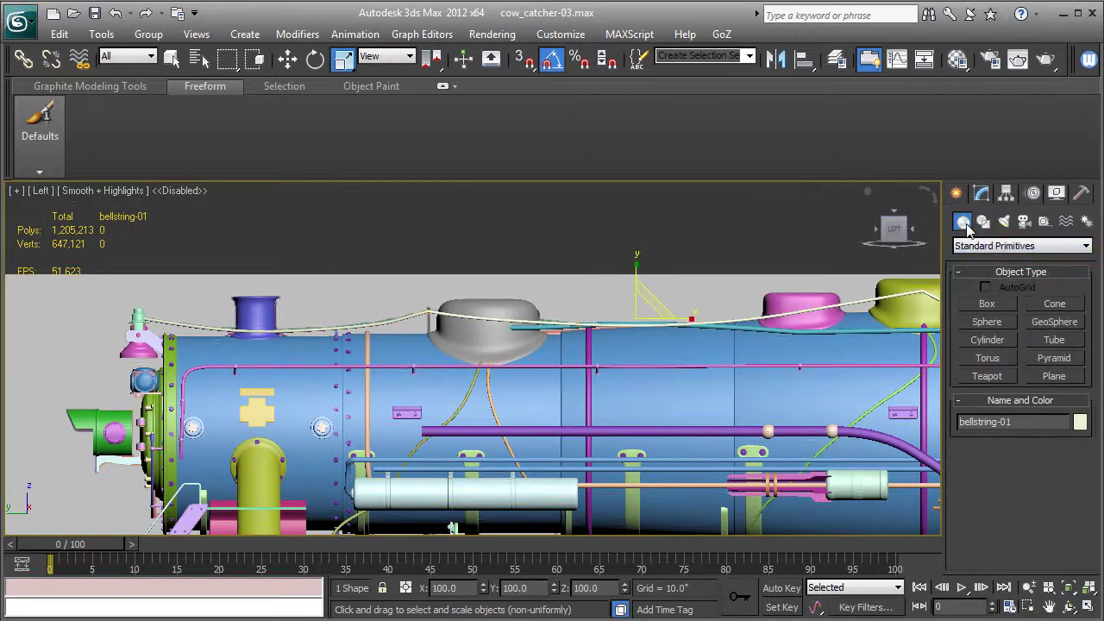
left_click(1012, 249)
left_click(1012, 249)
left_click(1007, 247)
left_click(1008, 249)
left_click(1021, 247)
left_click(999, 421)
Create a TubeCap ring around the cord's peak ahead of the grey dome, outer radius about 2.03 and inner radius about 1.29, using wireframe display.
middle_click_drag(635, 371, 669, 386)
left_click(987, 306)
scroll(482, 345, "up", 8)
middle_click_drag(699, 312, 509, 325)
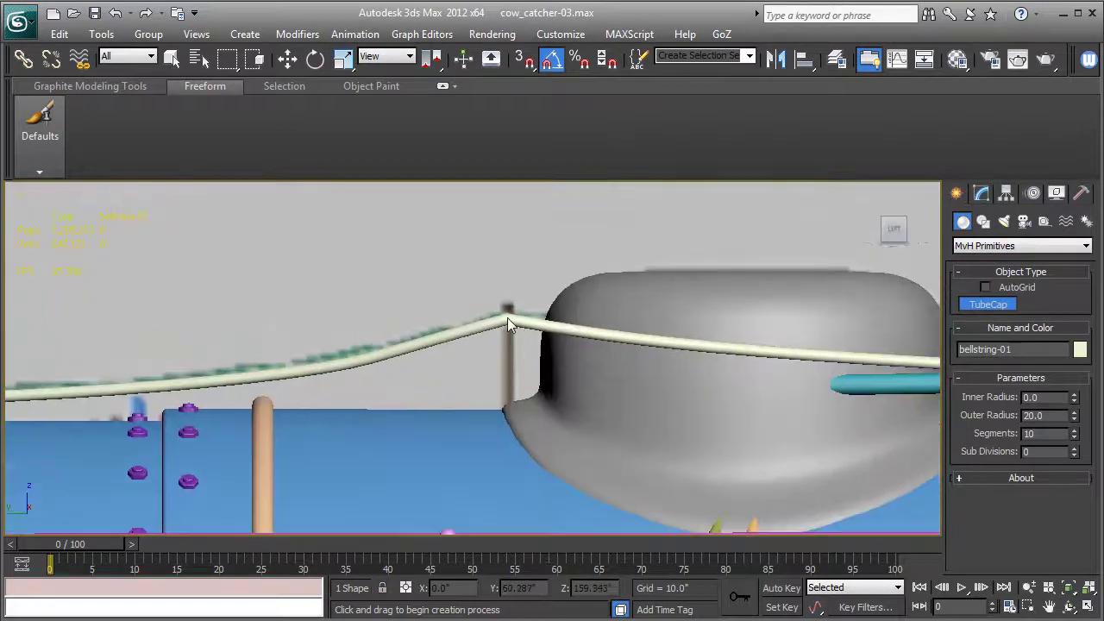
left_click_drag(508, 317, 515, 319)
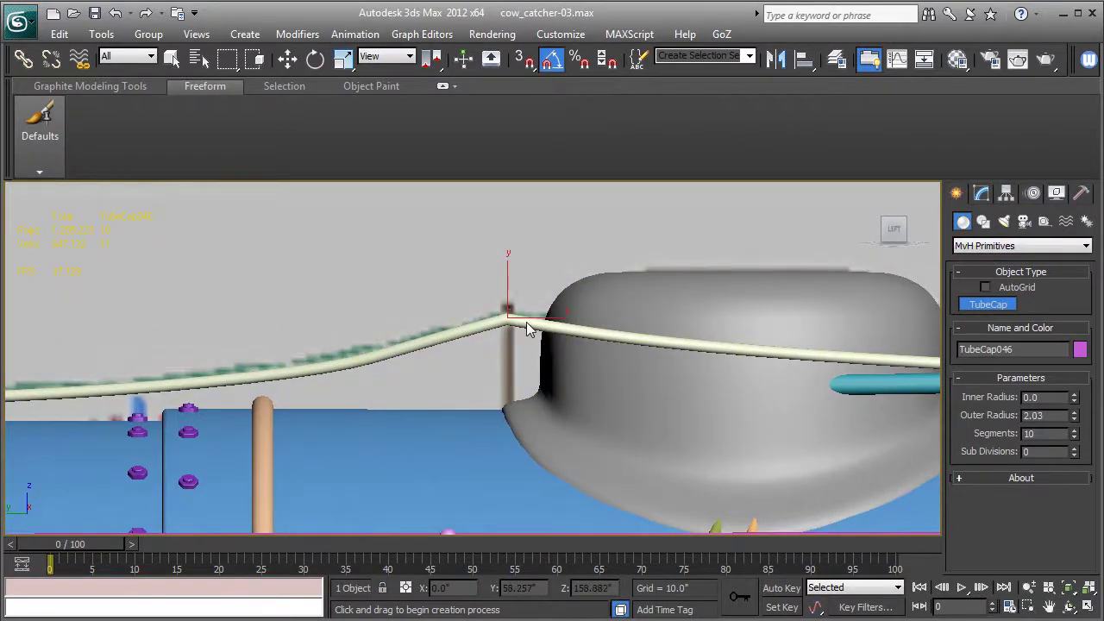
key("F3")
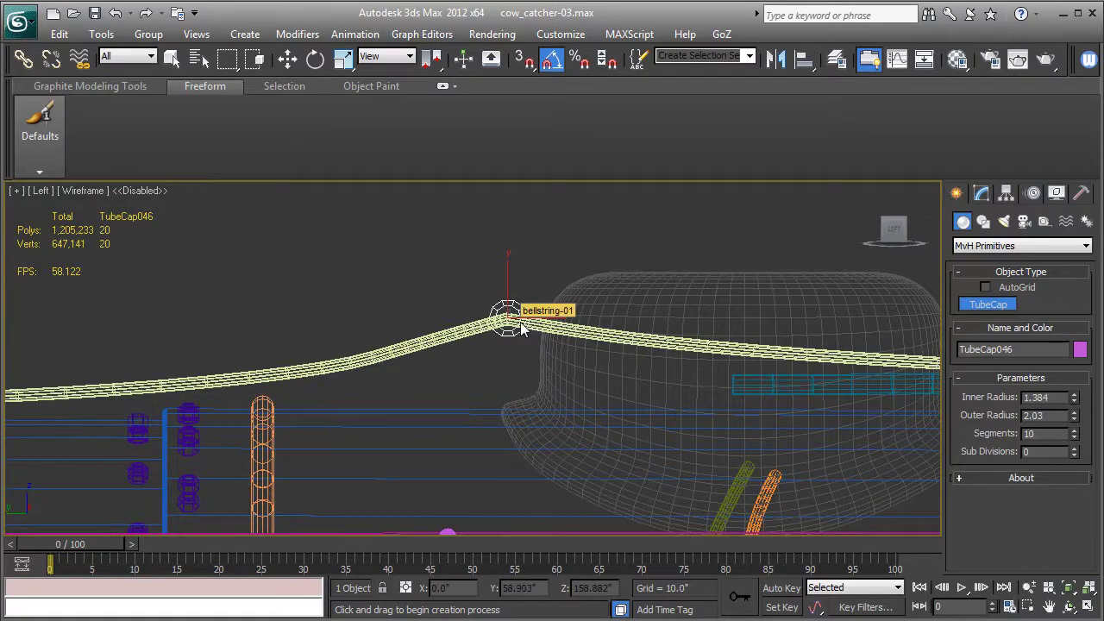
left_click(519, 326)
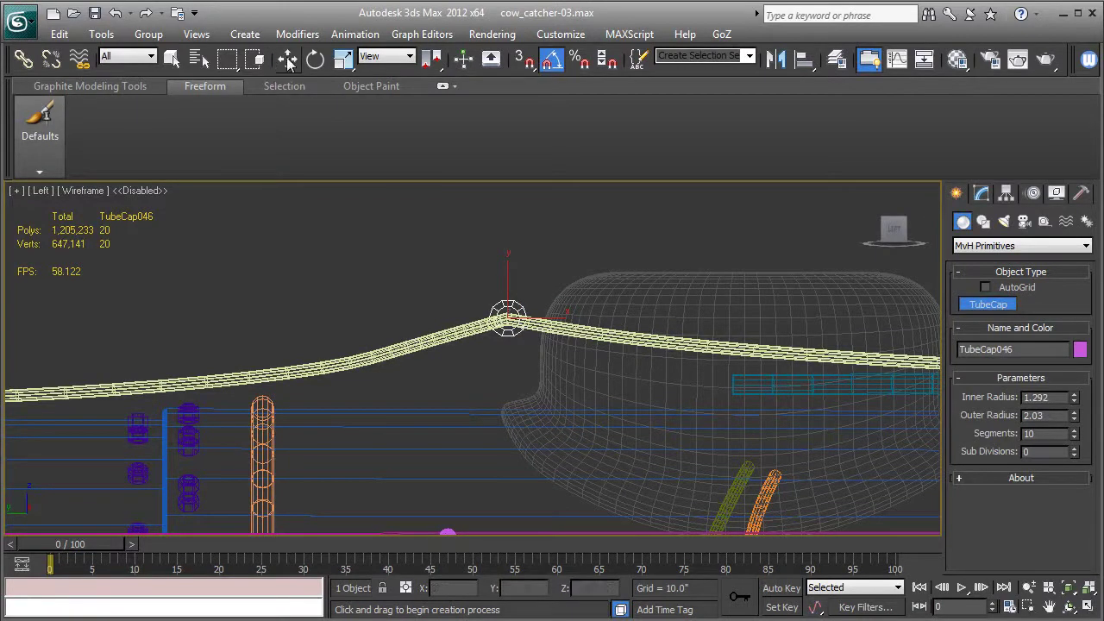
Rotate the TubeCap ring 90° so its opening faces along the cord, then switch to a shaded perspective view.
left_click(315, 59)
left_click_drag(540, 326, 457, 320)
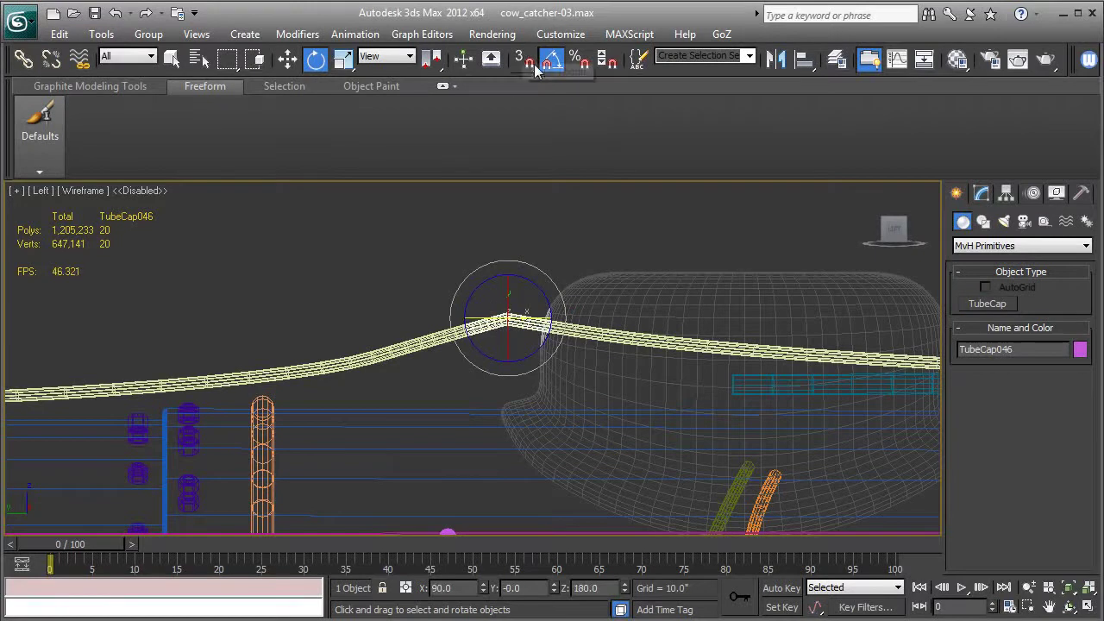
key("F3")
key("p")
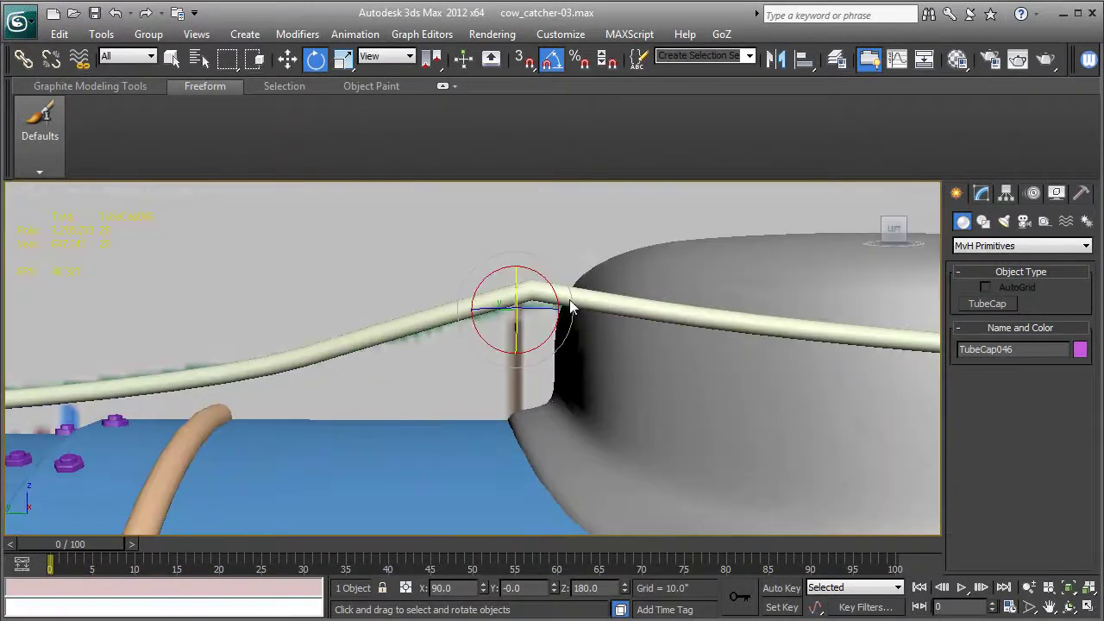
Move the ring along X to about -30.5" so it encircles the cord's peak ahead of the grey dome.
key("z")
scroll(549, 334, "down", 2)
left_click(288, 60)
middle_click_drag(457, 318, 404, 345)
scroll(404, 345, "down", 8)
left_click_drag(445, 358, 645, 399)
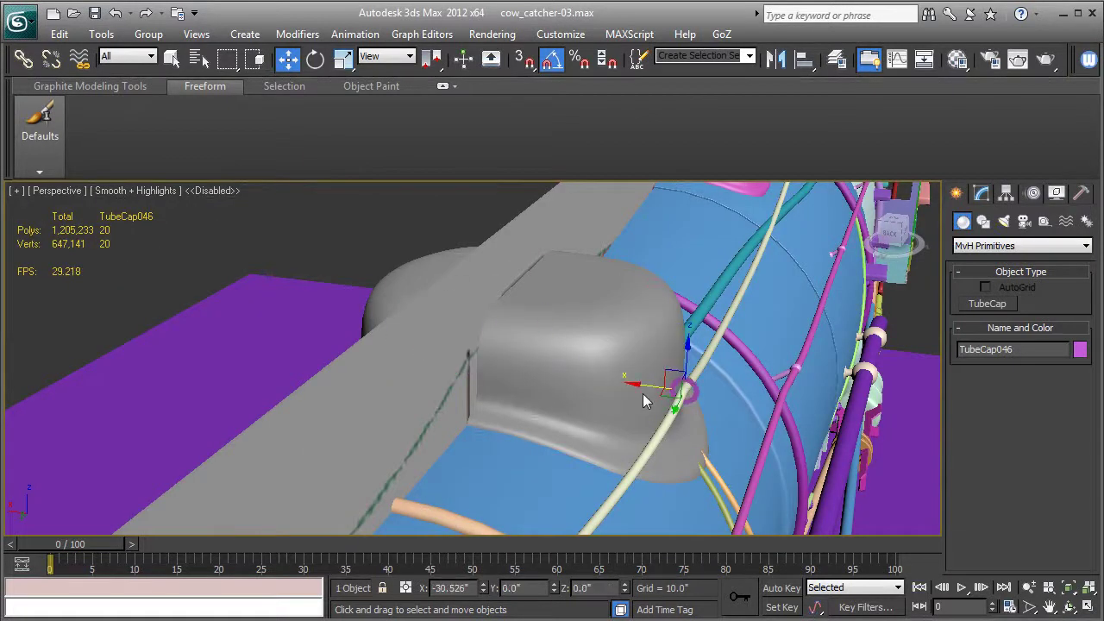
Convert the ring to an Editable Poly object, with edged faces displayed.
key("z")
middle_click_drag(756, 391, 740, 293)
scroll(740, 293, "down", 4)
key("F4")
middle_click_drag(681, 452, 660, 403, "alt")
left_click(981, 193)
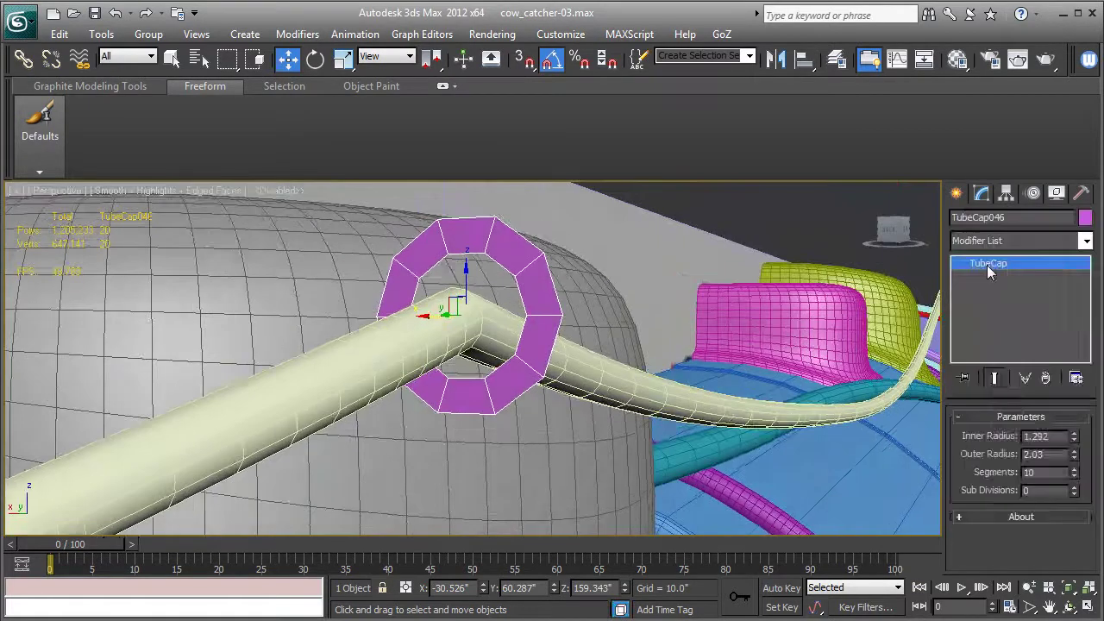
right_click(987, 265)
left_click(983, 323)
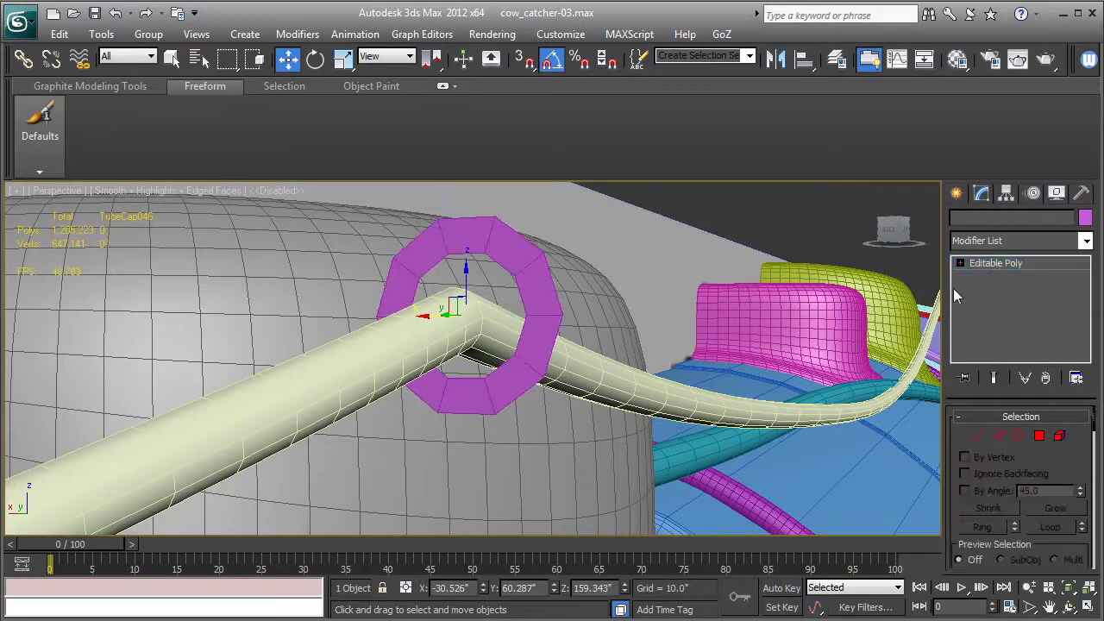
Extrude the ring's lowest edge downward in segments to form a support stem, bending its end toward the boiler at about X -27.5", Z 136.2".
left_click(960, 262)
left_click(976, 290)
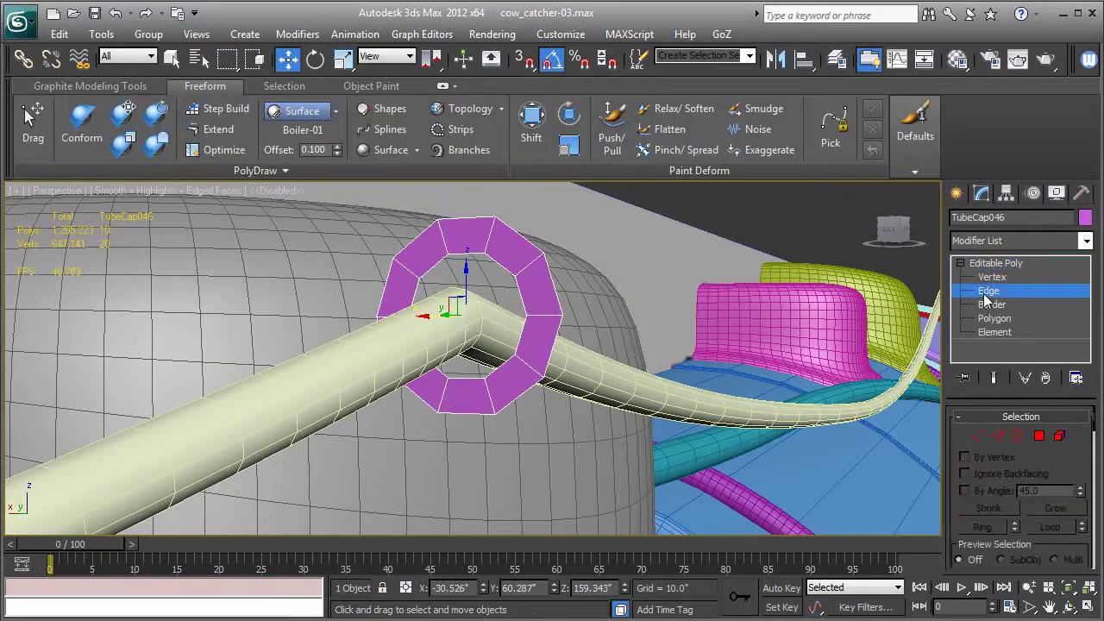
left_click(485, 412)
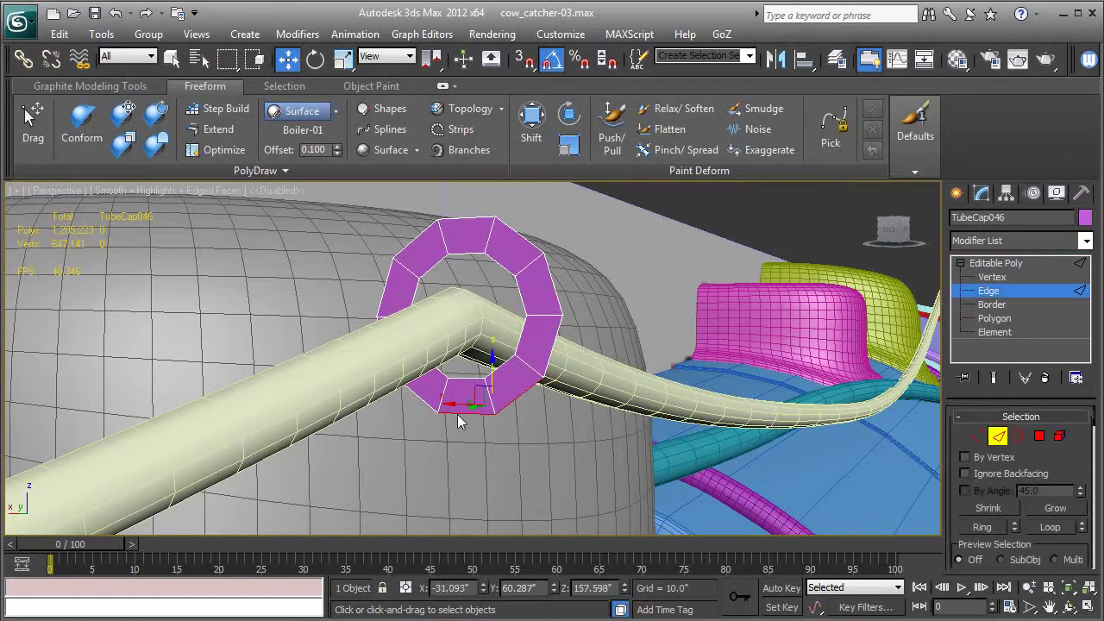
middle_click_drag(448, 414, 442, 355, "alt")
scroll(431, 405, "down", 5)
left_click_drag(466, 329, 469, 346, "shift")
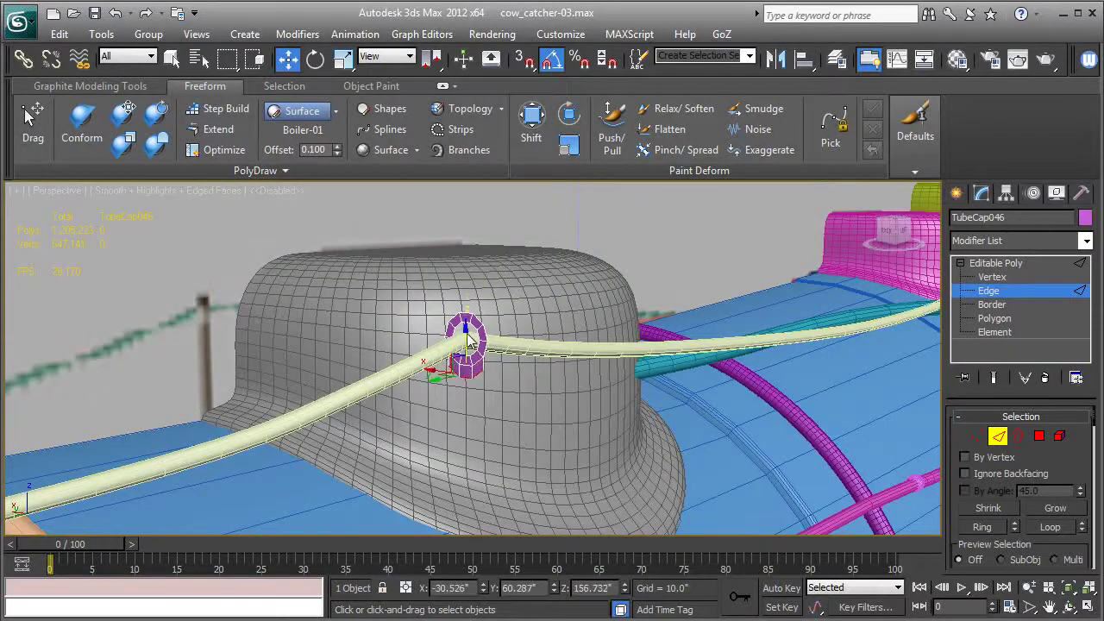
key("ctrl+z")
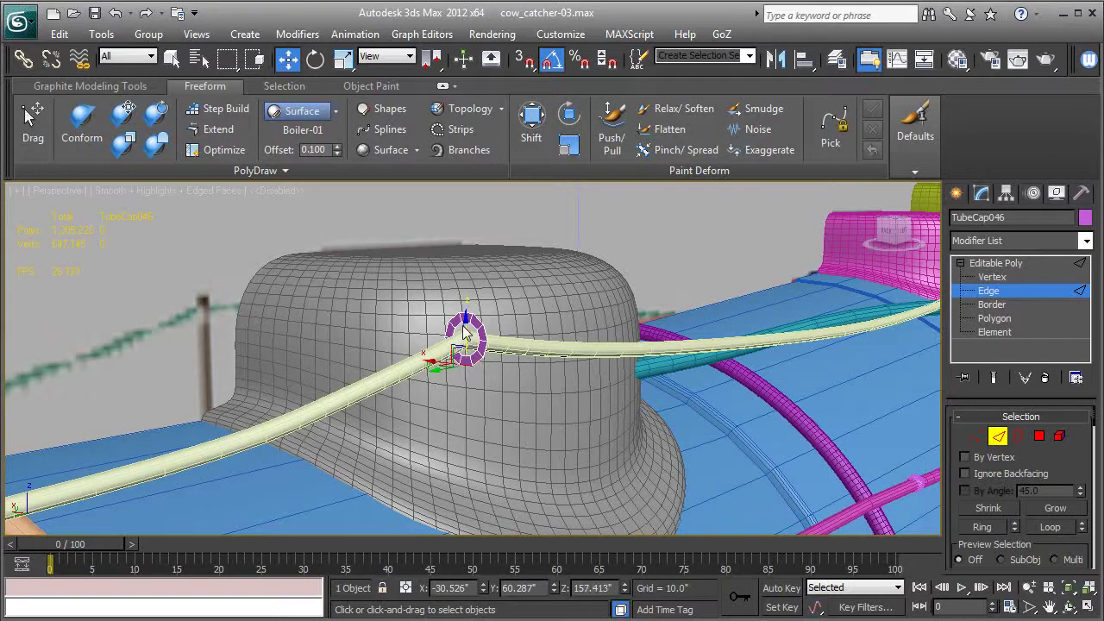
left_click_drag(466, 330, 464, 436, "shift")
middle_click_drag(474, 451, 482, 331)
left_click_drag(474, 321, 476, 485, "shift")
middle_click_drag(477, 485, 550, 381)
left_click_drag(476, 419, 442, 419)
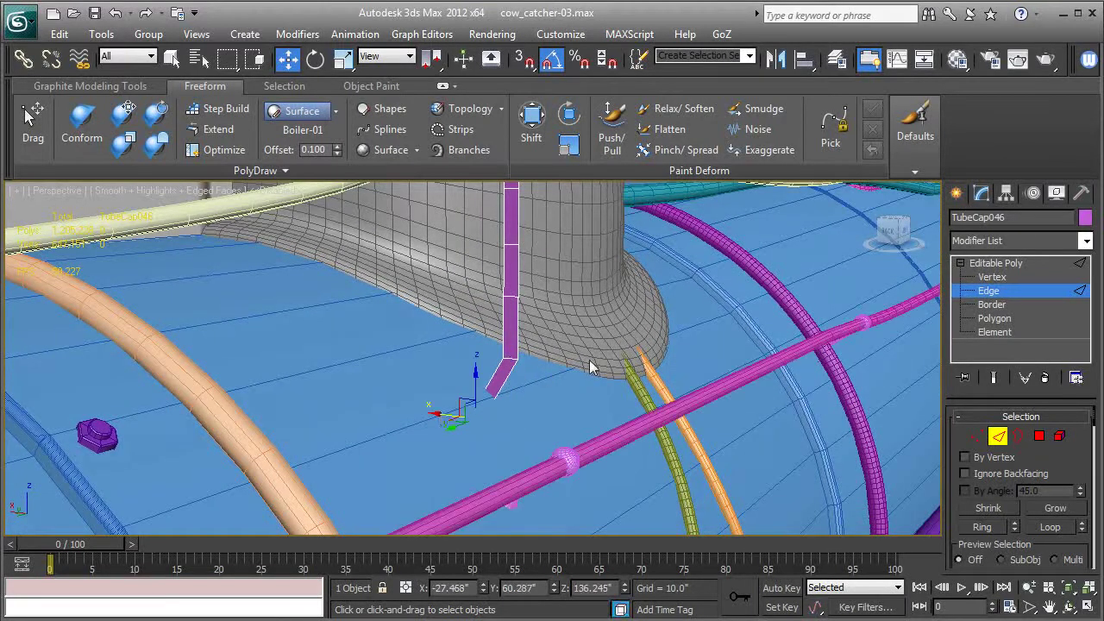
Apply a Shell modifier and a TurboSmooth modifier to the cord support.
key("F4")
left_click(997, 262)
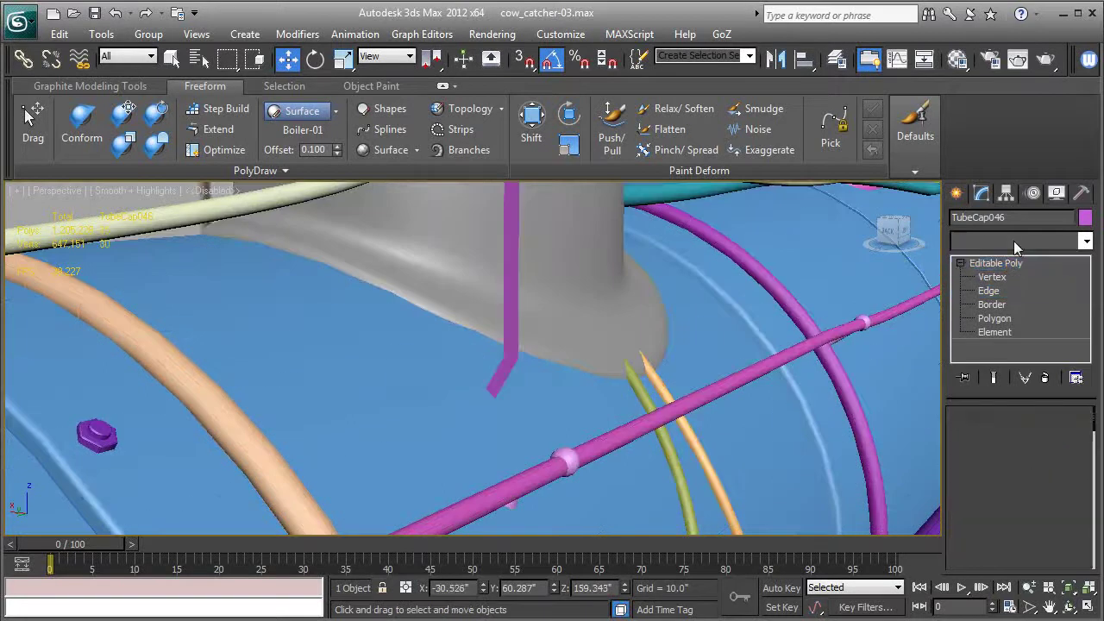
left_click(1014, 241)
key("s")
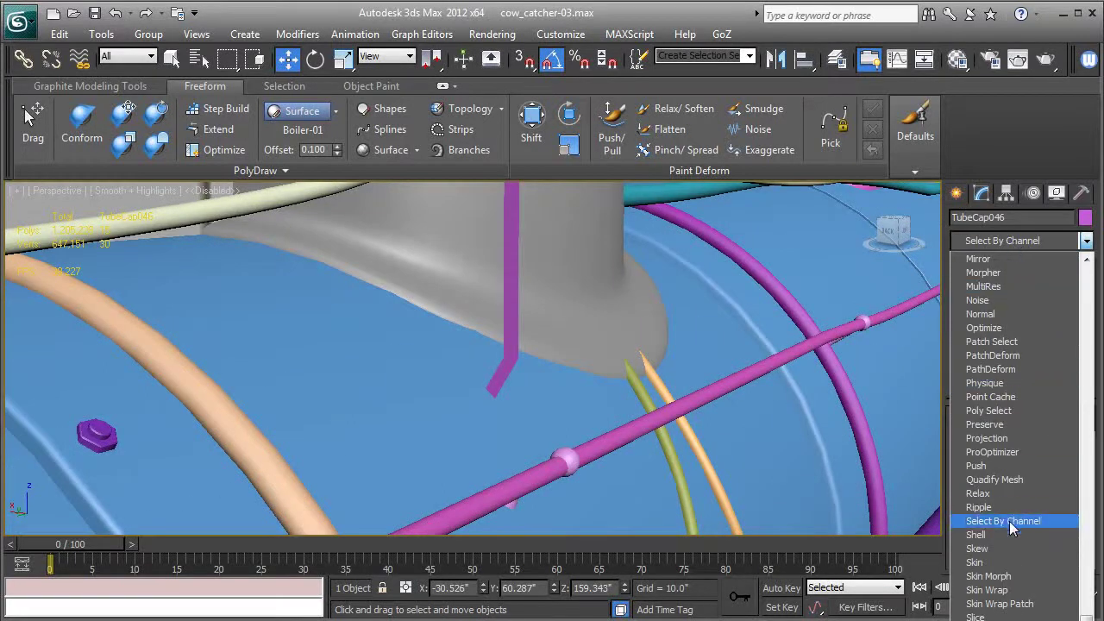
left_click(1006, 532)
left_click(1001, 239)
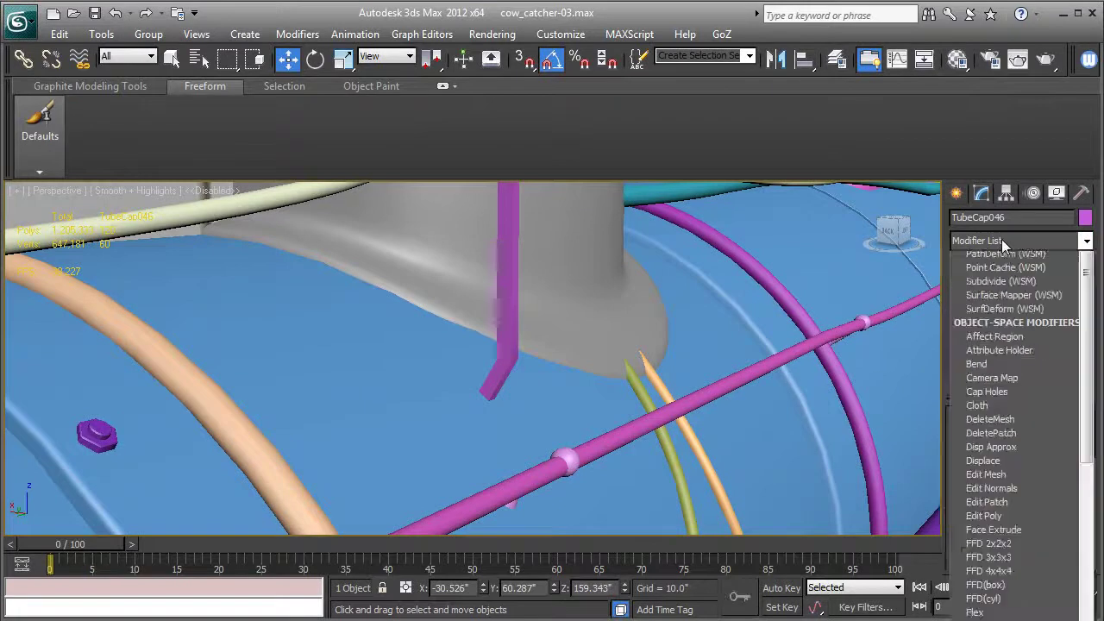
key("t")
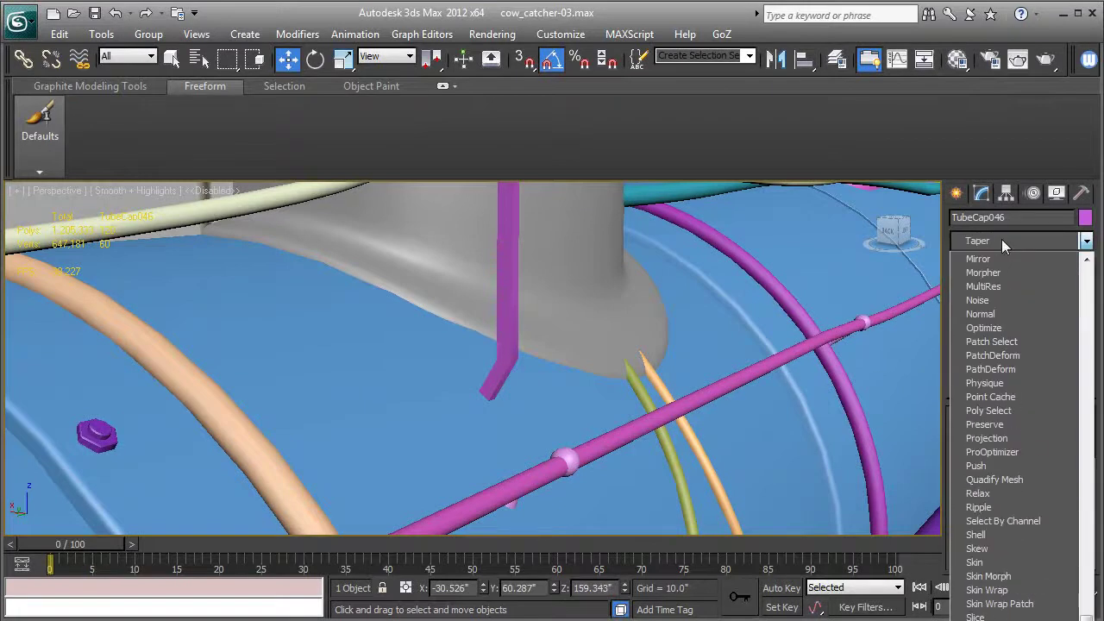
left_click(1045, 619)
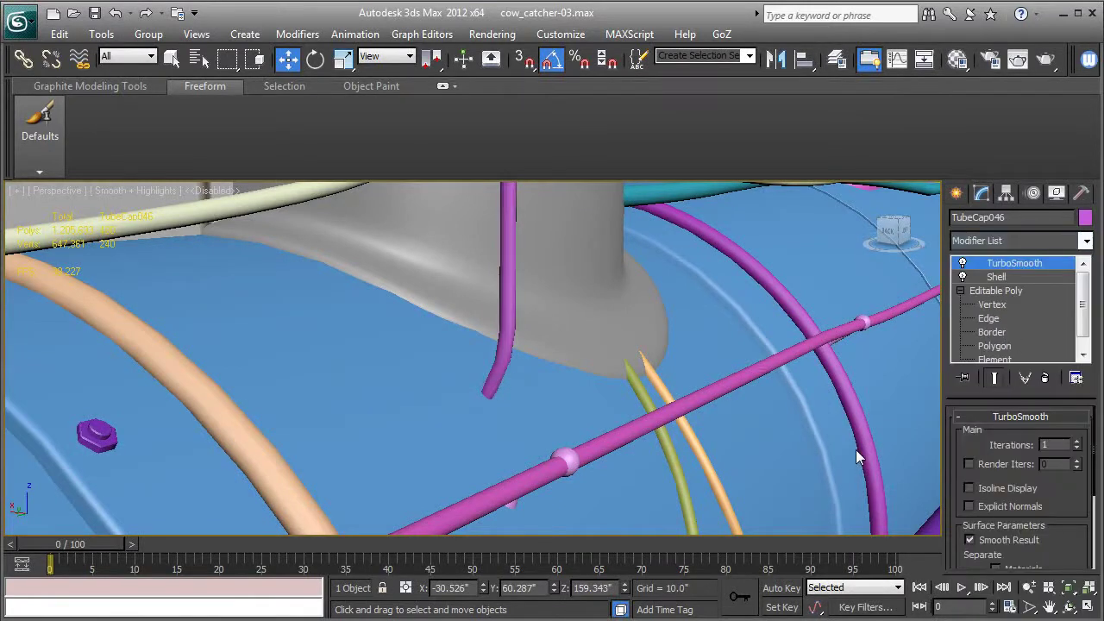
Select the ring's vertices with the end result shown and raise the ring slightly relative to the cord.
key("F4")
middle_click_drag(603, 352, 647, 516)
mouse_move(647, 516)
middle_mouse_down("alt")
mouse_move(638, 473)
mouse_move(685, 338)
mouse_move(487, 349)
mouse_move(542, 340)
mouse_move(496, 337)
middle_mouse_up("alt")
key("F4")
left_click(1001, 304)
left_click(994, 378)
left_click_drag(500, 243, 634, 335)
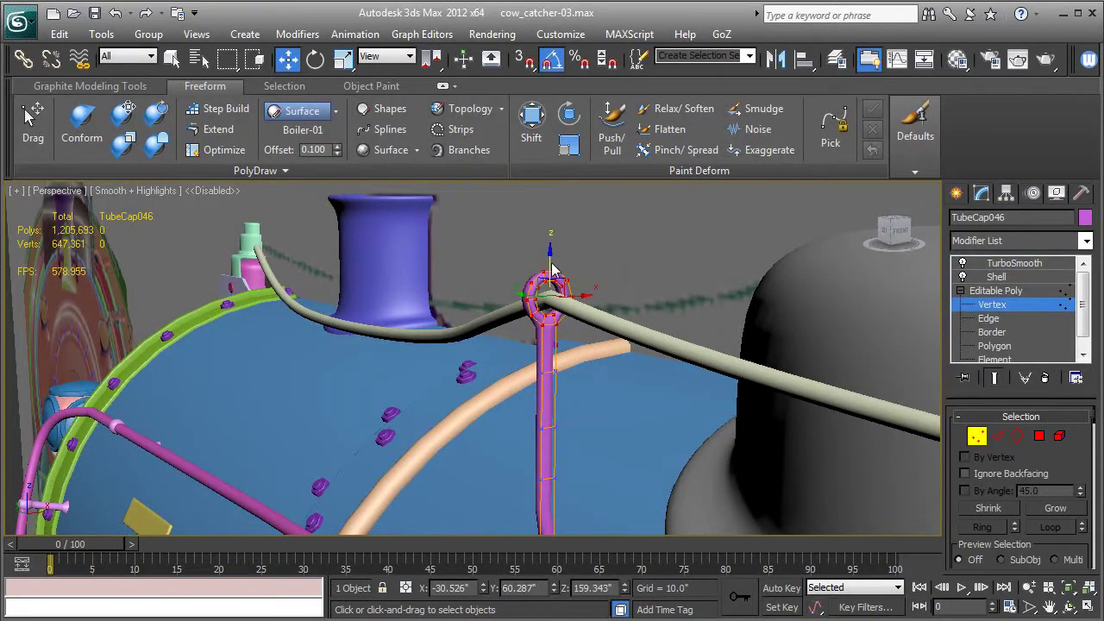
middle_click_drag(570, 289, 884, 332, "alt")
left_click(1014, 264)
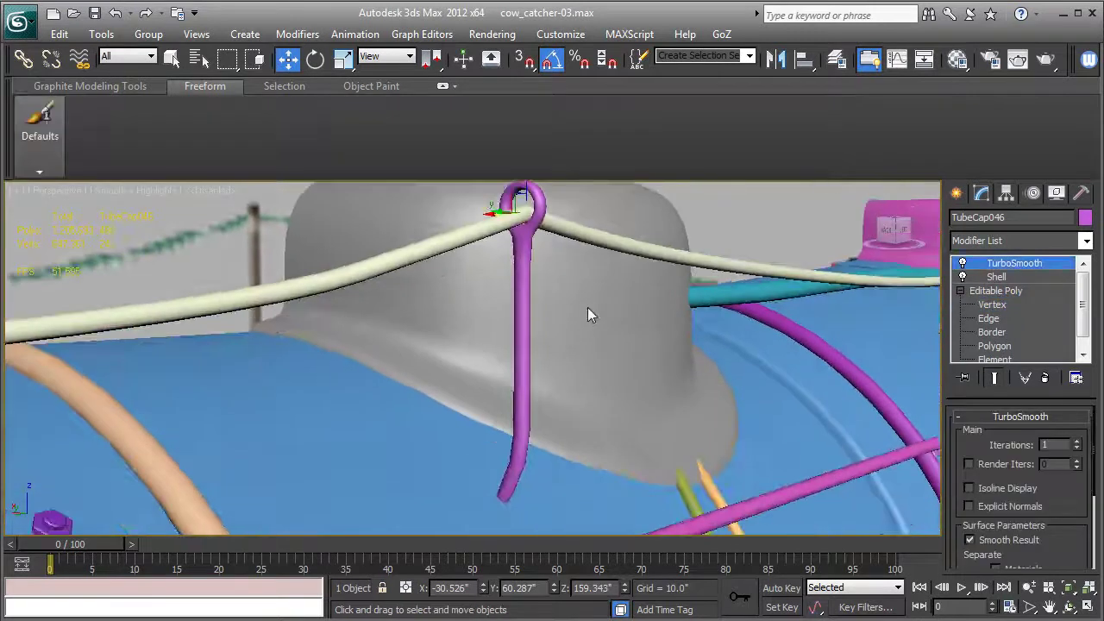
Set the cord support's TurboSmooth iterations to 2.
scroll(587, 308, "down", 5)
scroll(604, 332, "up", 10)
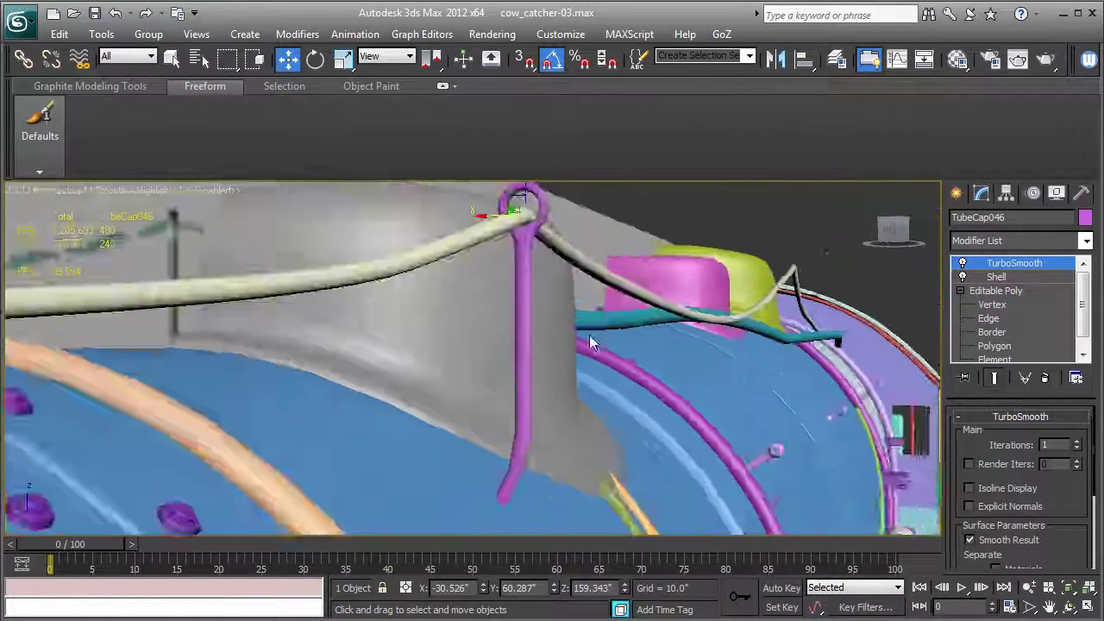
key("F4")
middle_click_drag(593, 347, 742, 348, "alt")
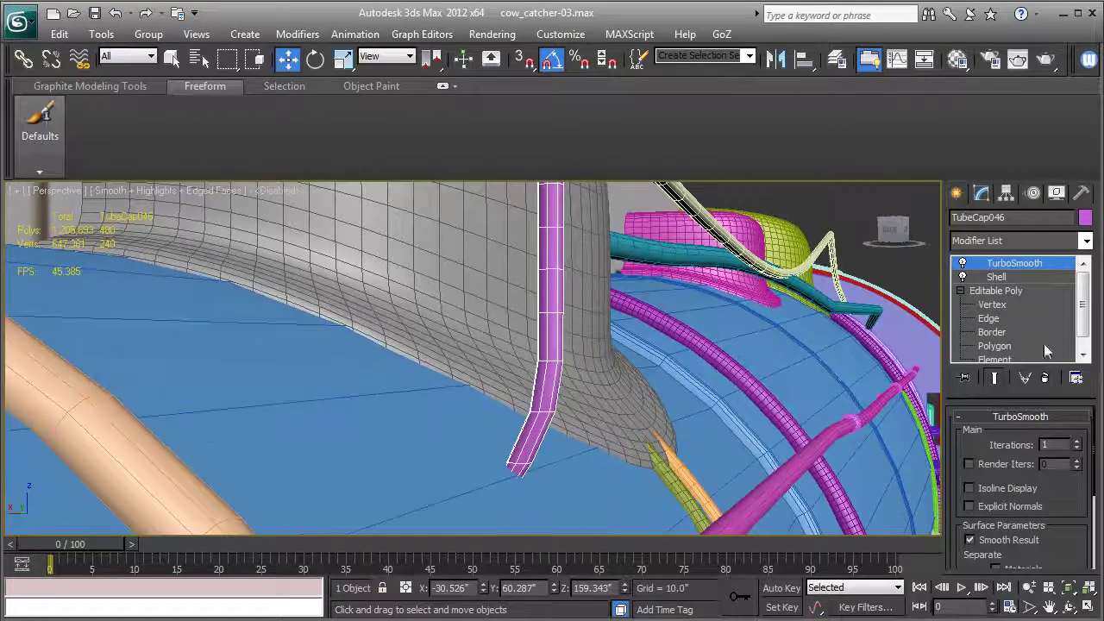
left_click(1077, 442)
key("F4")
scroll(634, 353, "down", 8)
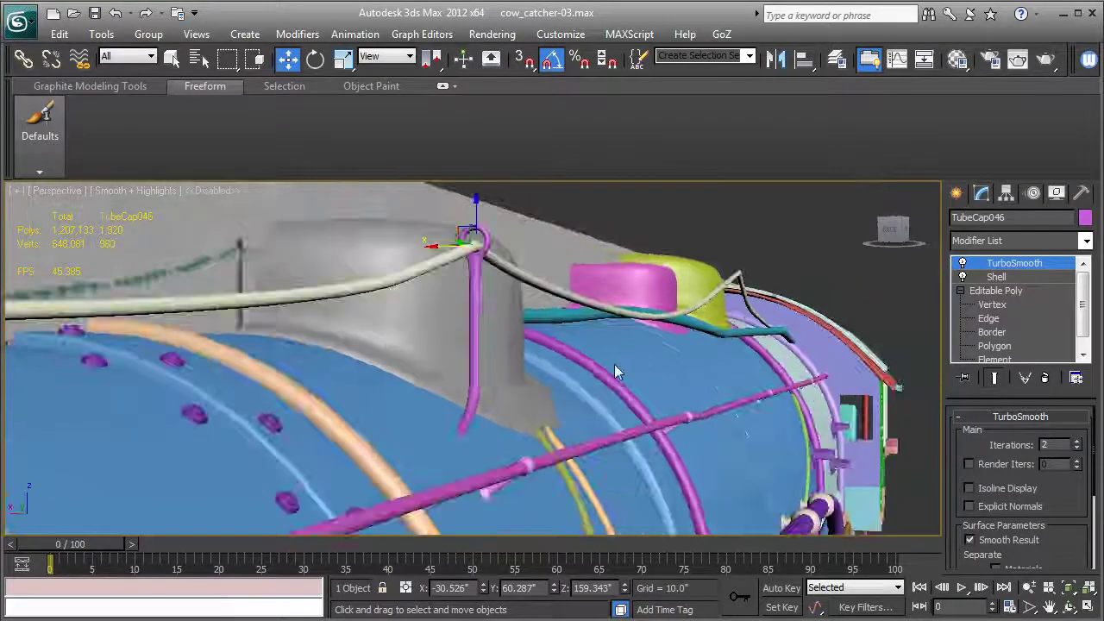
Clone the support as one instance along the boiler to the yellow-green dome, at about Y -152.1".
scroll(557, 361, "up", 5)
middle_click_drag(557, 360, 199, 384)
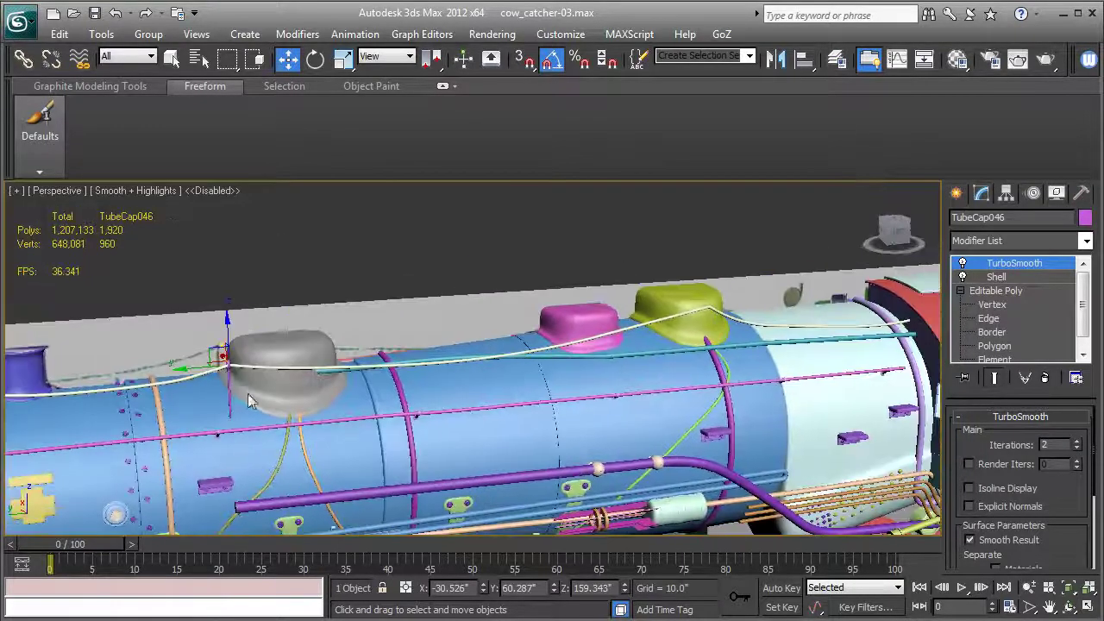
left_click_drag(186, 377, 670, 329, "shift")
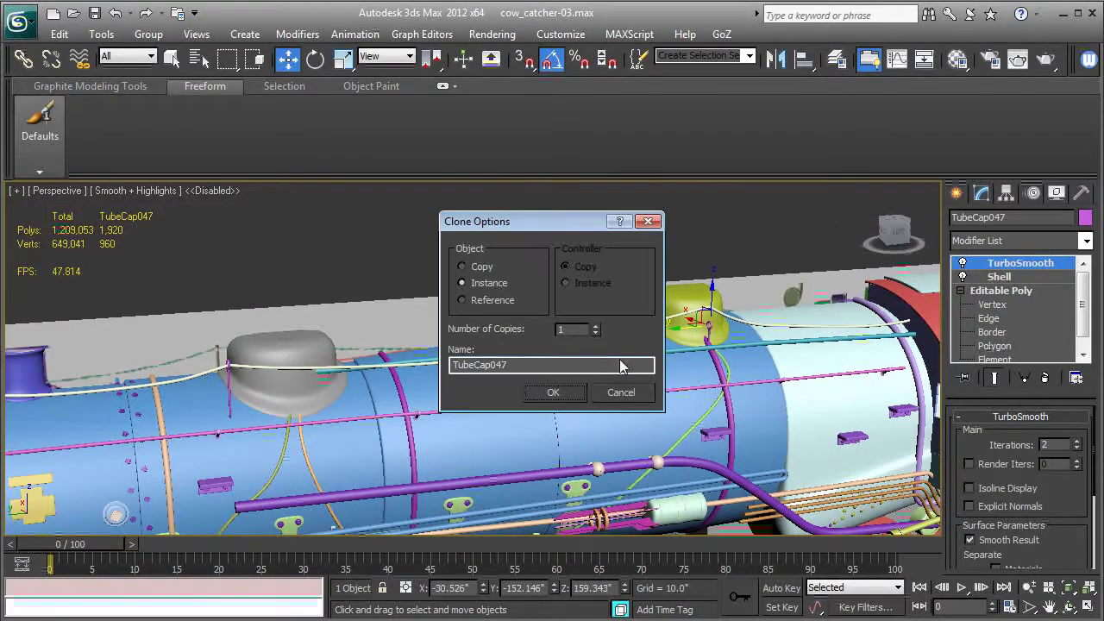
left_click(557, 394)
Raise the support copy to about Z 168" and shift it to about X -30.3" so its ring surrounds the cord.
scroll(624, 331, "up", 10)
mouse_move(624, 330)
middle_mouse_down("alt")
mouse_move(690, 299)
mouse_move(730, 531)
middle_mouse_up("alt")
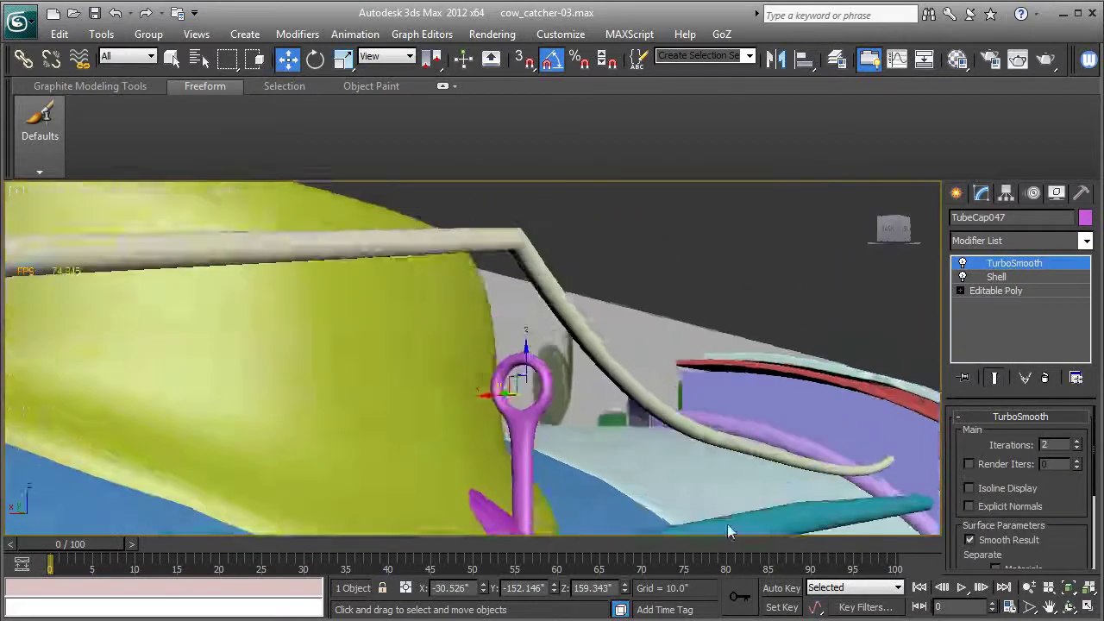
scroll(730, 525, "down", 5)
left_click_drag(497, 328, 498, 262)
middle_click_drag(498, 297, 498, 325, "alt")
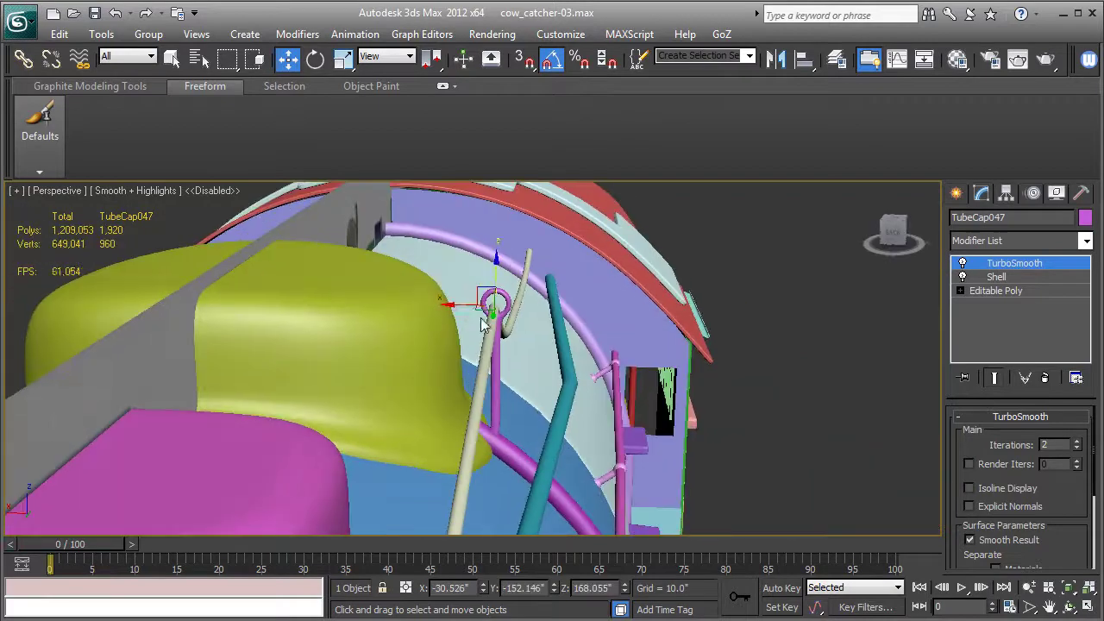
left_click_drag(461, 305, 460, 305)
Shift the support copy along Y to about -155.8", clear of the thick purple pipe below it.
middle_click_drag(571, 366, 434, 369, "alt")
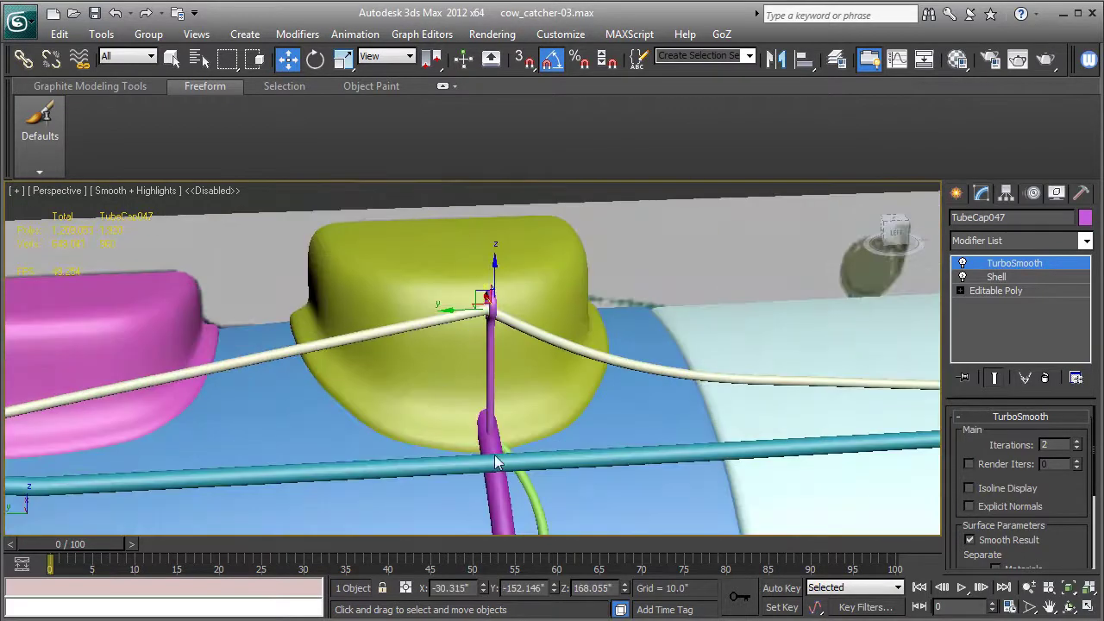
middle_click_drag(495, 456, 481, 460, "alt")
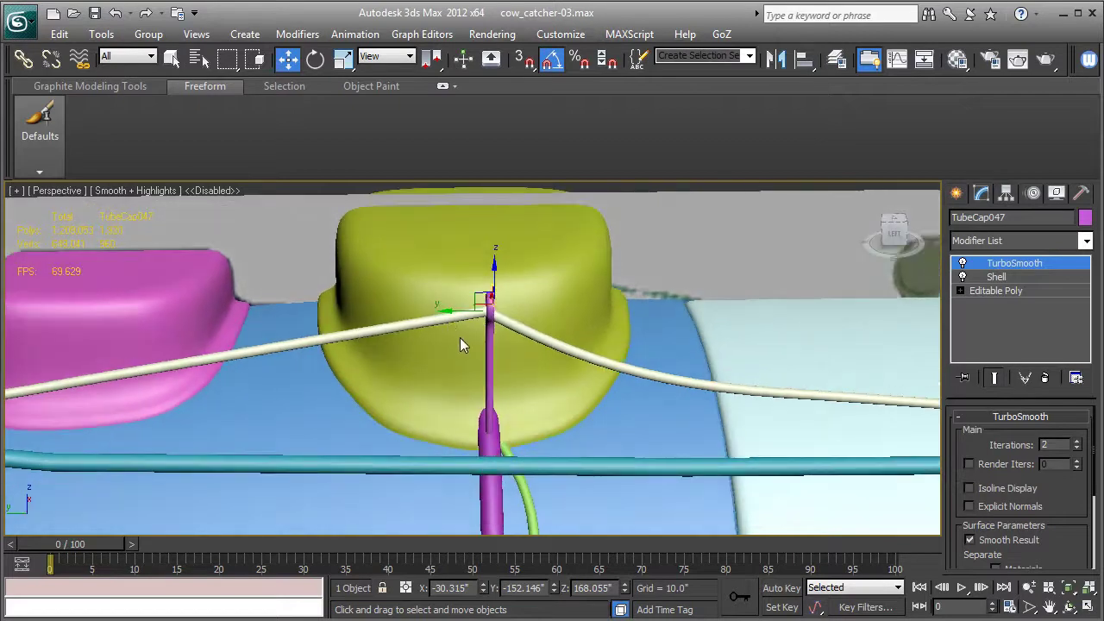
left_click_drag(454, 312, 489, 312)
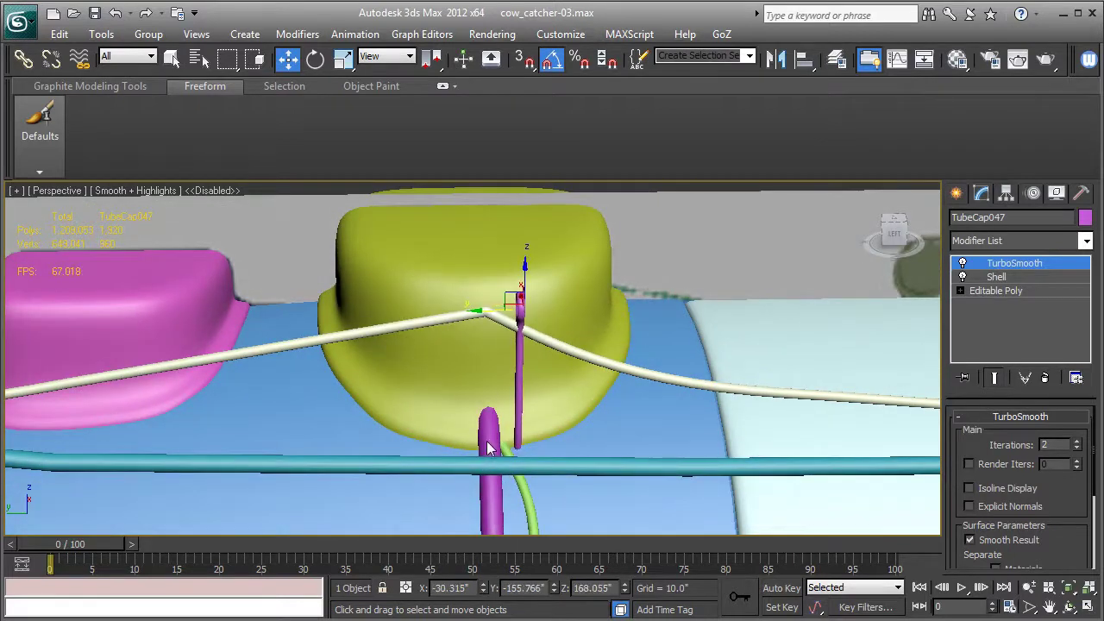
Move the bellstring-01 cord's peak vertex at the yellow-green dome along Y to meet the shifted support.
left_click(610, 364)
left_click(999, 276)
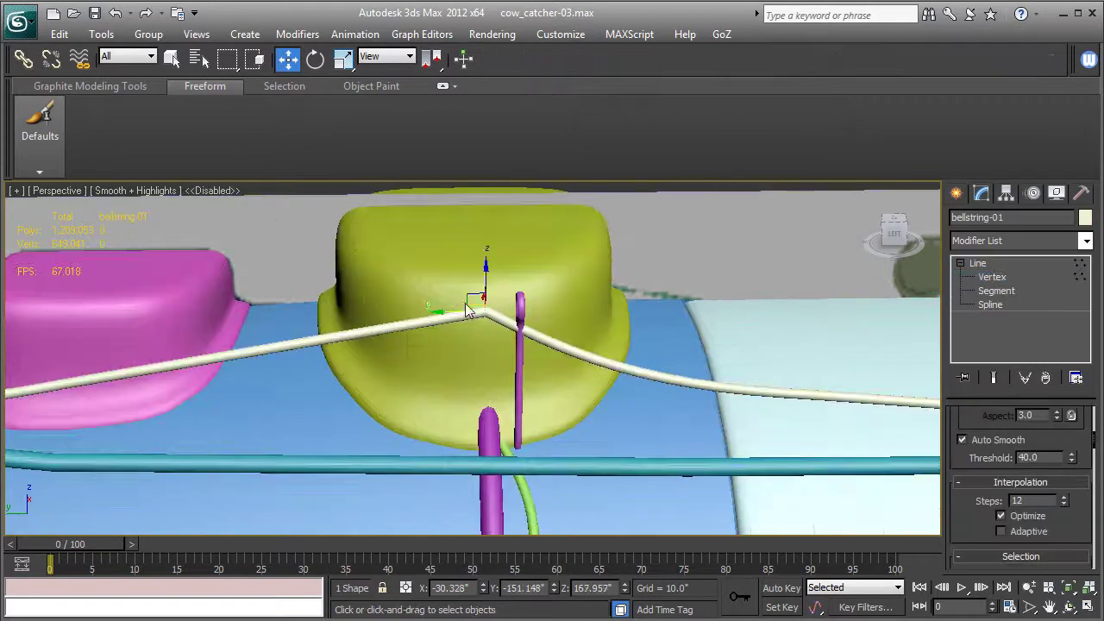
left_click_drag(445, 316, 479, 312)
left_click(981, 264)
middle_click_drag(587, 315, 689, 334, "alt")
scroll(517, 331, "down", 5)
scroll(489, 340, "up", 2)
scroll(688, 334, "down", 5)
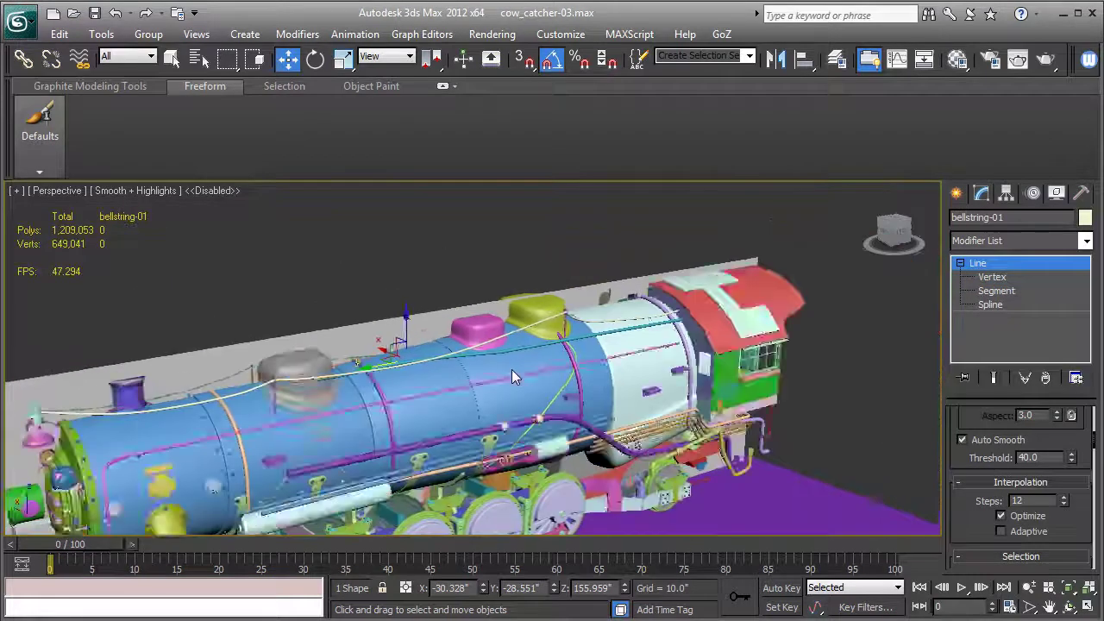
middle_click_drag(512, 370, 562, 368)
middle_click_drag(601, 399, 616, 329, "alt")
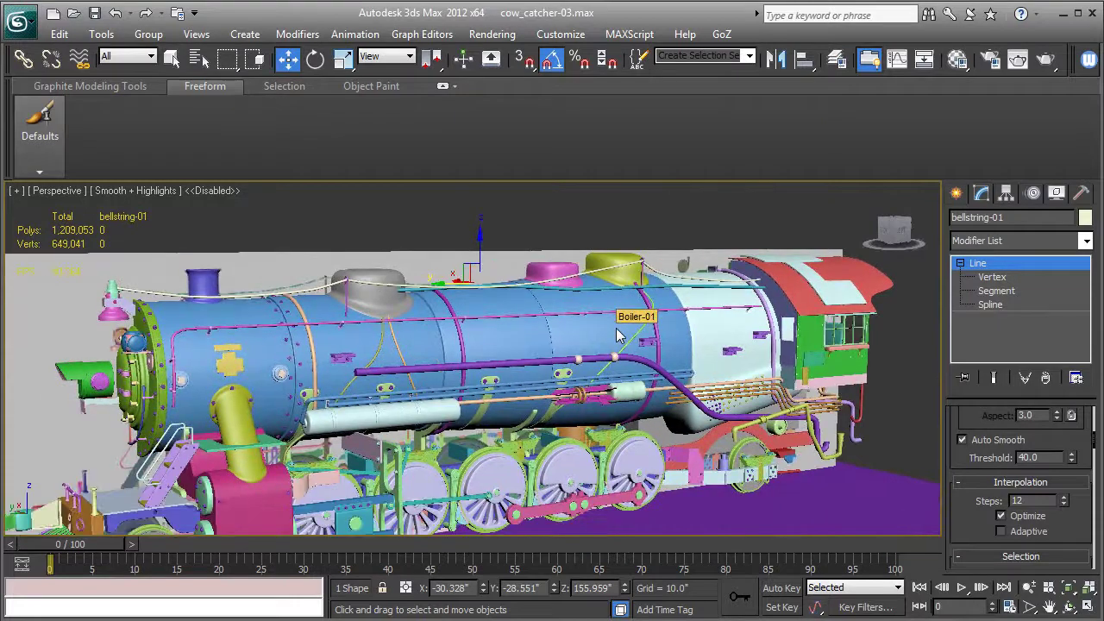